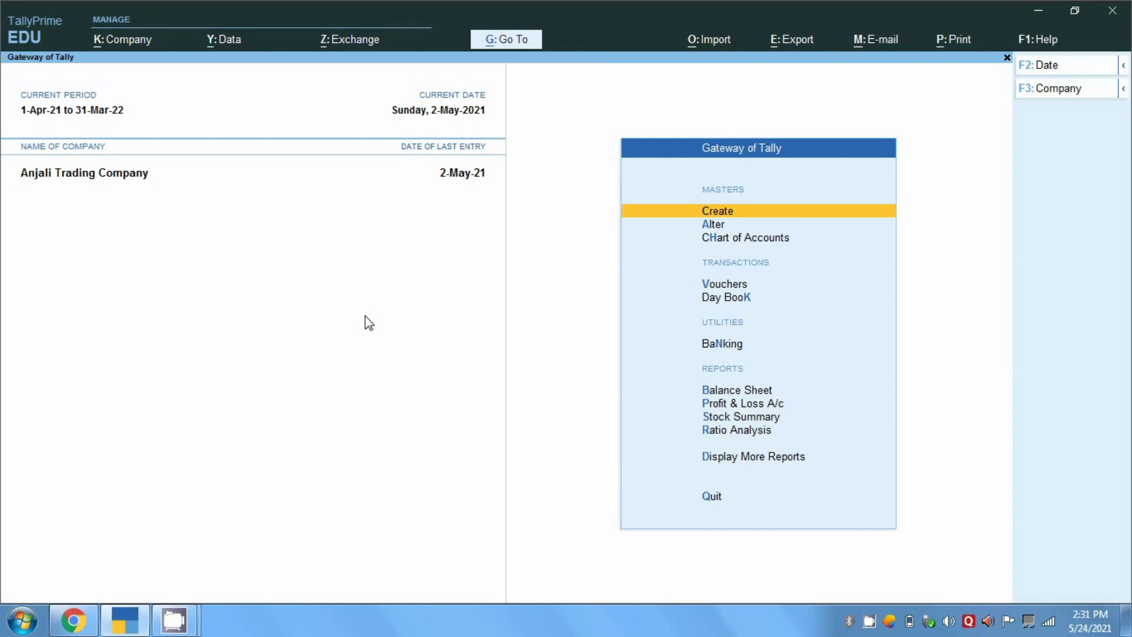
{"action": "key", "text": "Return"}
{"action": "key", "text": "Down"}
{"action": "key", "text": "Return"}
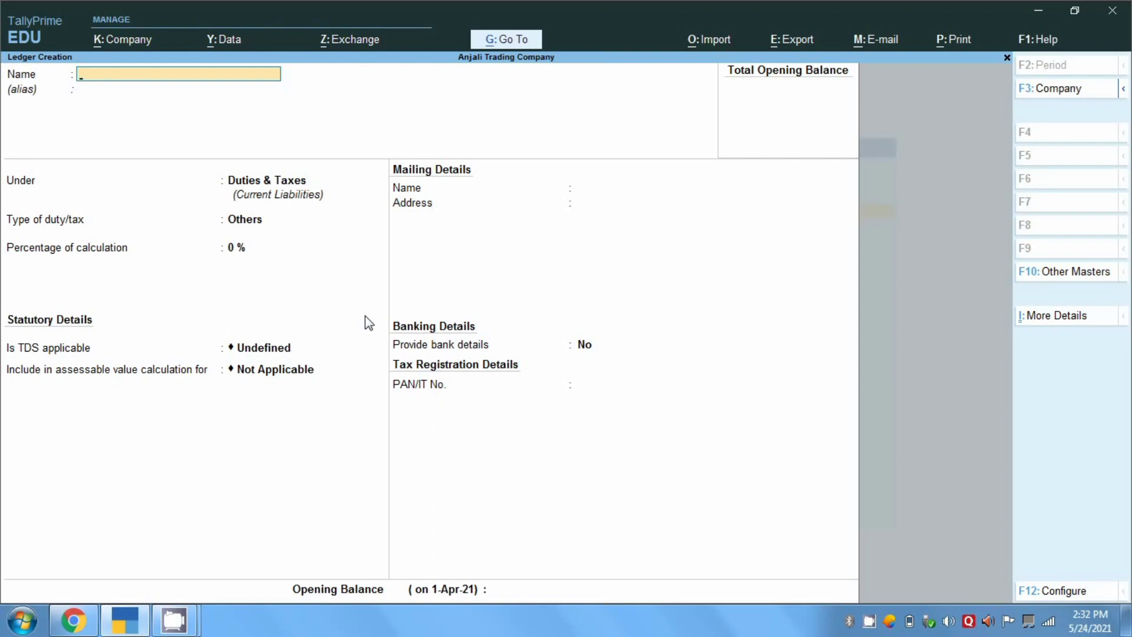
{"action": "key", "text": "Escape"}
{"action": "key", "text": "y"}
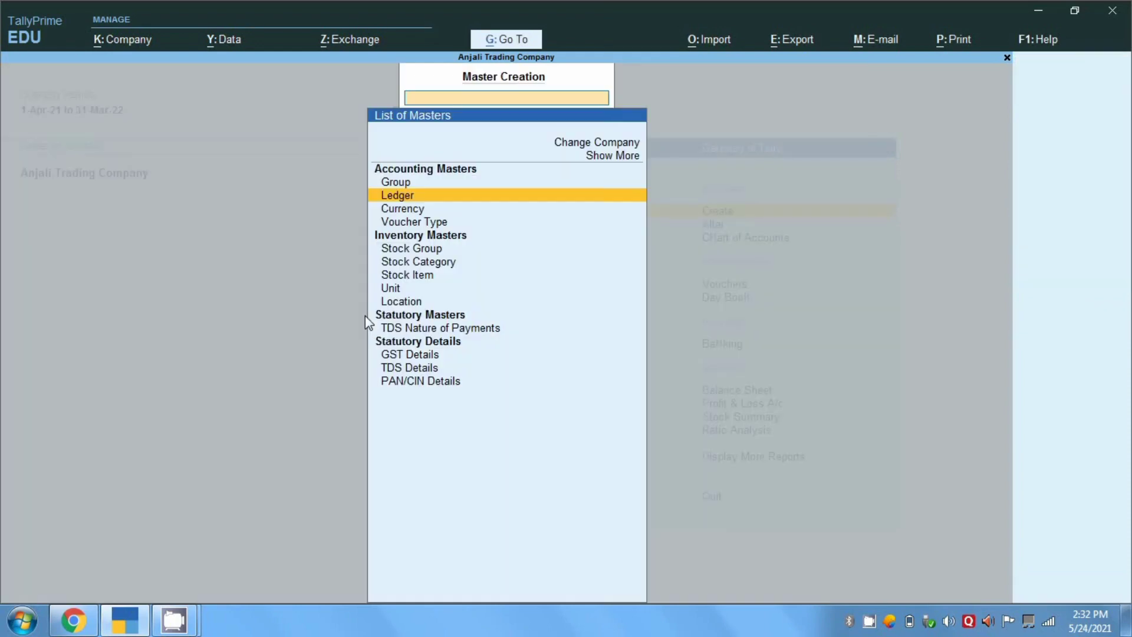
{"action": "key", "text": "Escape"}
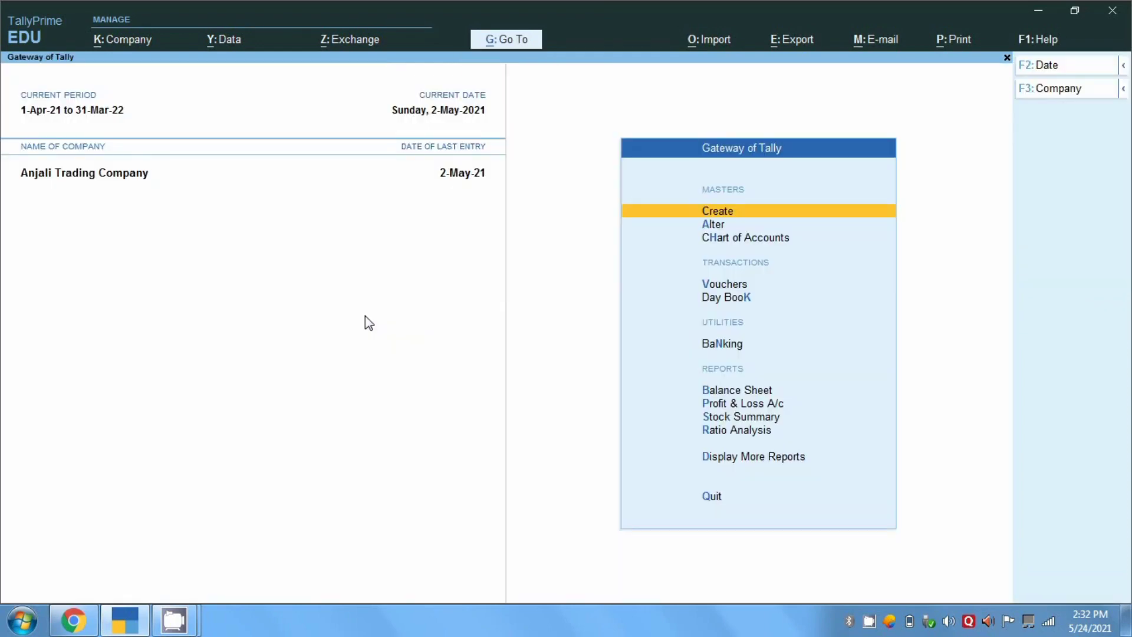
Open the Suman Trading Co ledger for alteration
{"action": "key", "text": "Down"}
{"action": "key", "text": "Return"}
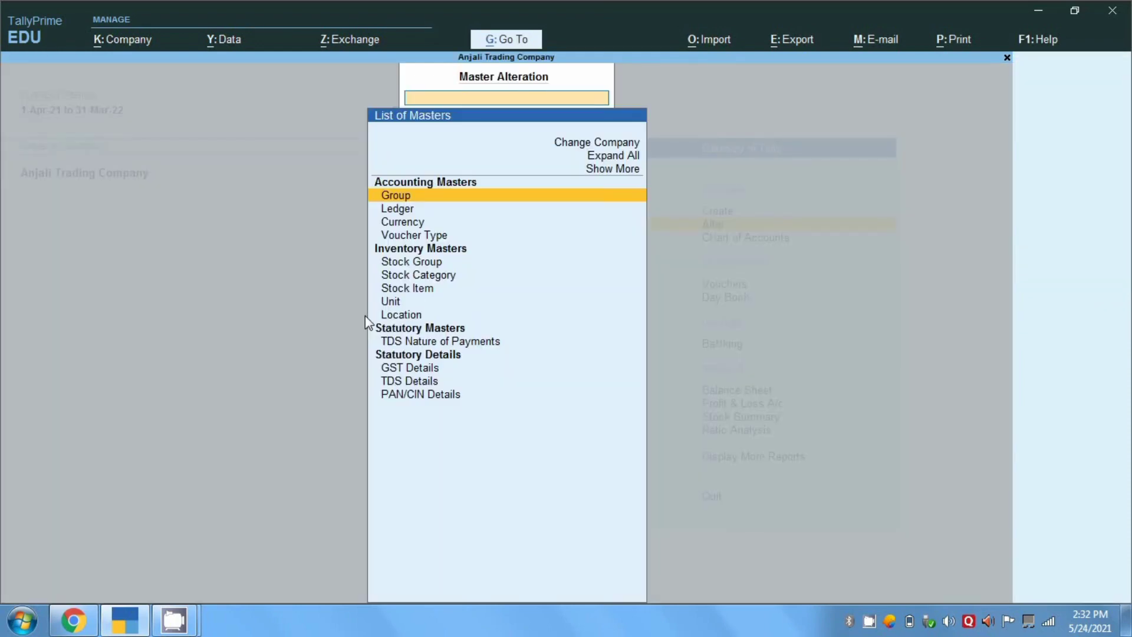
{"action": "key", "text": "Down"}
{"action": "key", "text": "Return"}
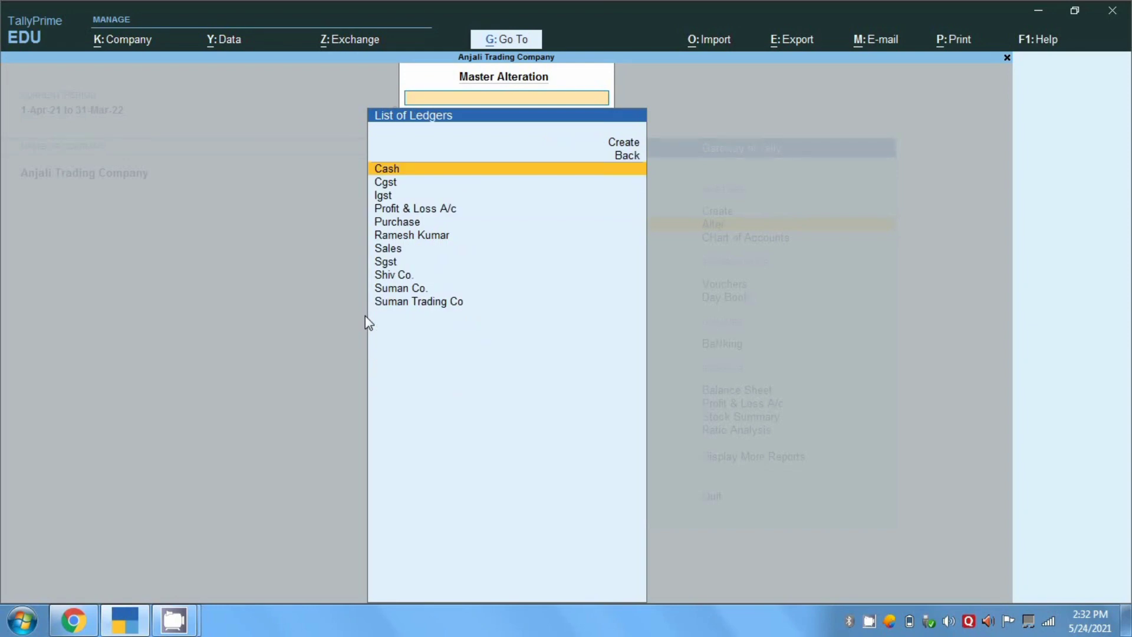
{"action": "key", "text": "Down"}
{"action": "key", "text": "Down"}
{"action": "key", "text": "Down"}
{"action": "key", "text": "Down"}
{"action": "key", "text": "Down"}
{"action": "key", "text": "Down"}
{"action": "key", "text": "Down"}
{"action": "key", "text": "Down"}
{"action": "key", "text": "Down"}
{"action": "key", "text": "Down"}
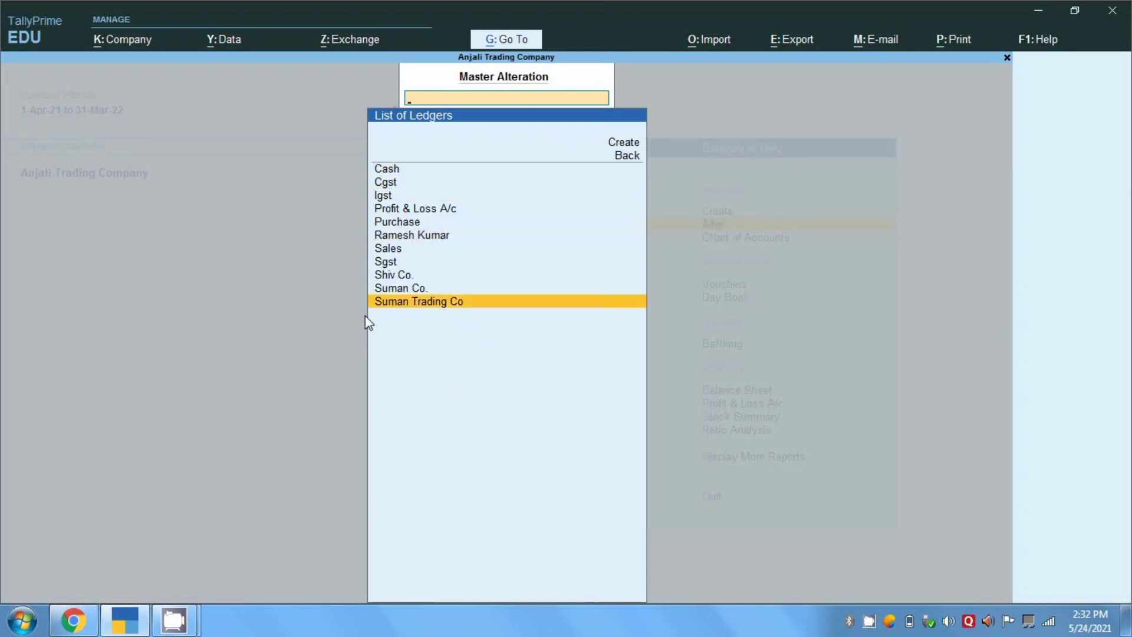
{"action": "key", "text": "Return"}
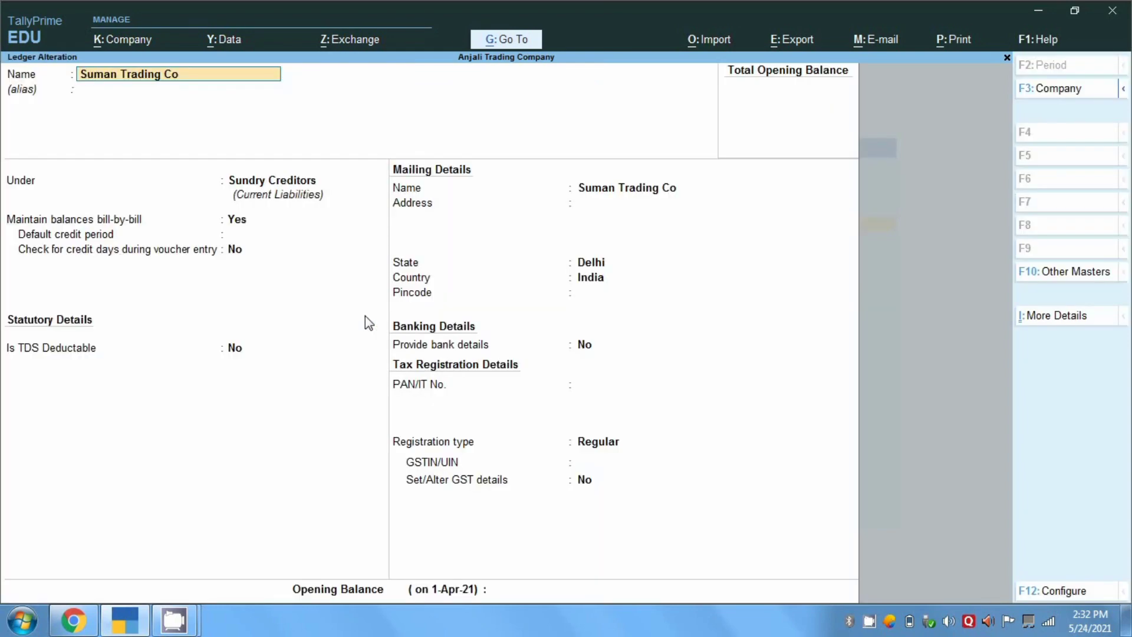
Review the Suman Trading Co ledger's group, mailing and tax registration details, and leave it without saving
{"action": "key", "text": "Return"}
{"action": "key", "text": "Return"}
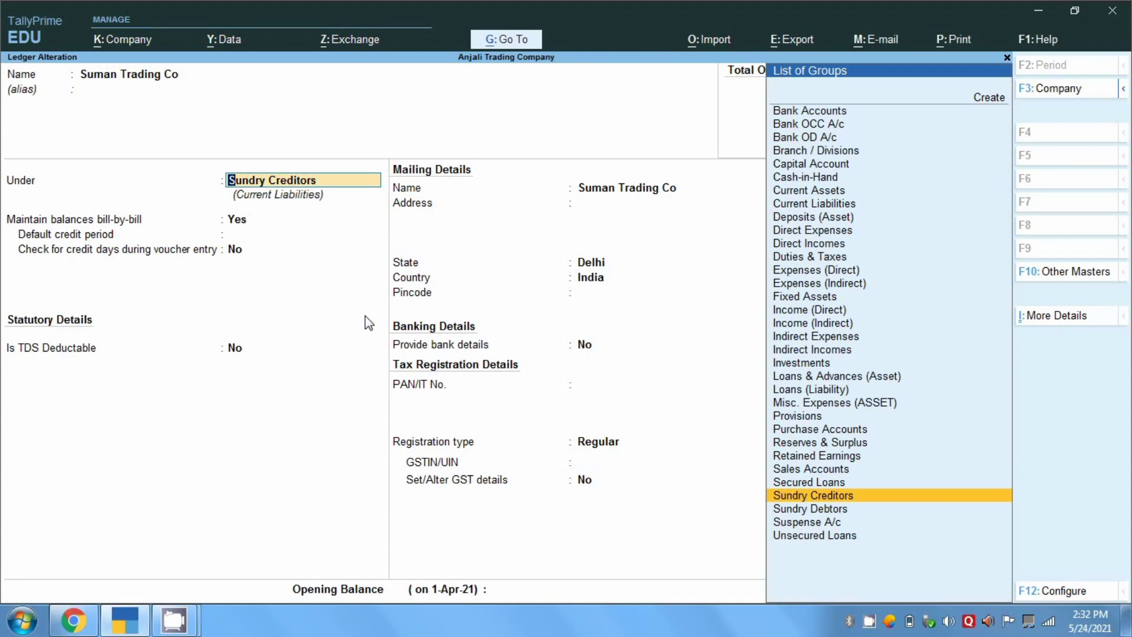
{"action": "key", "text": "Return"}
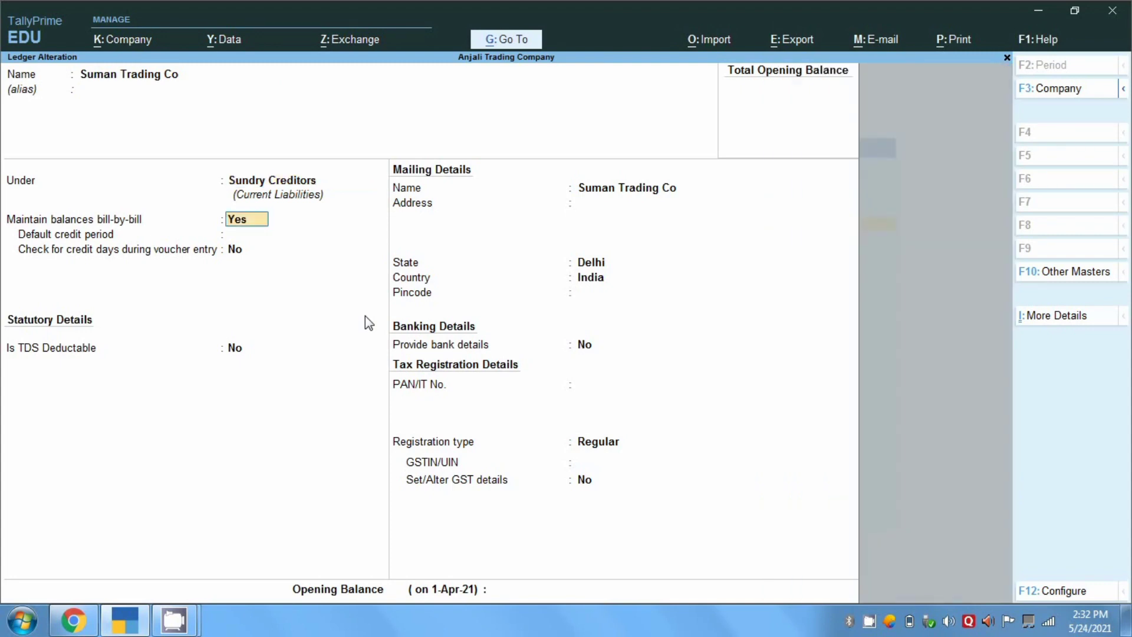
{"action": "key", "text": "Return"}
{"action": "key", "text": "Return"}
{"action": "key", "text": "Return"}
{"action": "key", "text": "Return"}
{"action": "key", "text": "Return"}
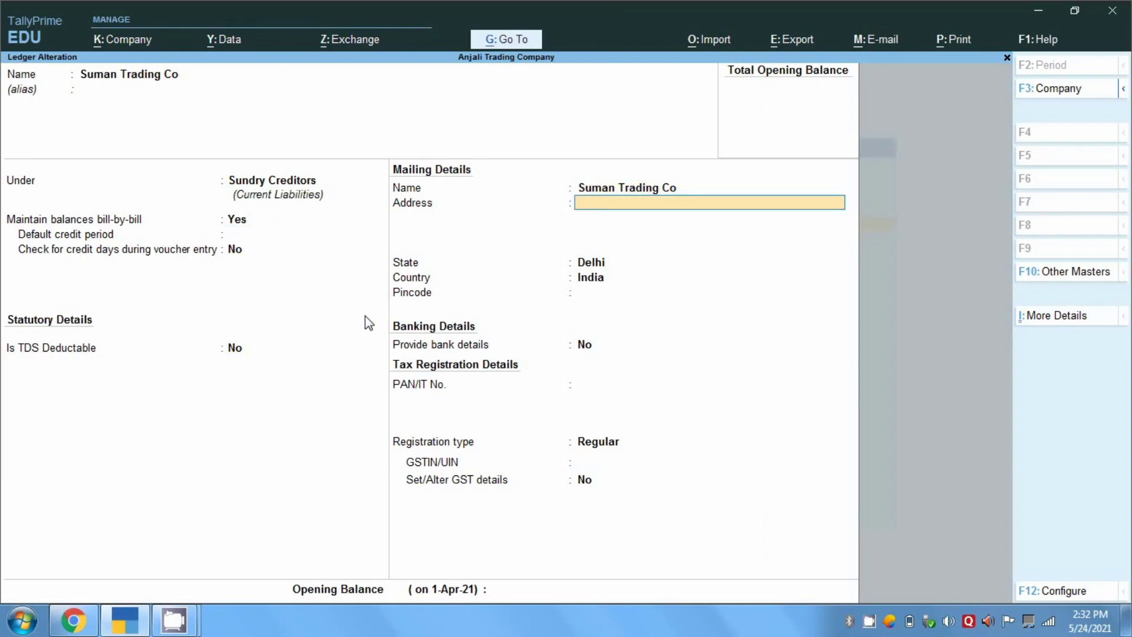
{"action": "key", "text": "Return"}
{"action": "key", "text": "Return"}
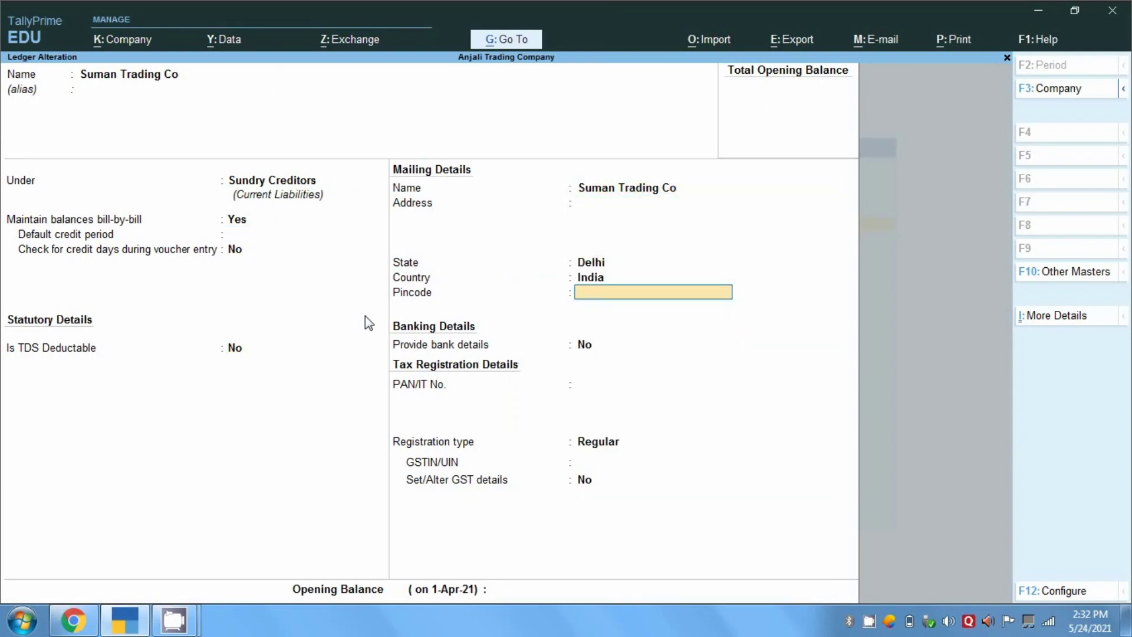
{"action": "key", "text": "Return"}
{"action": "key", "text": "Return"}
{"action": "key", "text": "Return"}
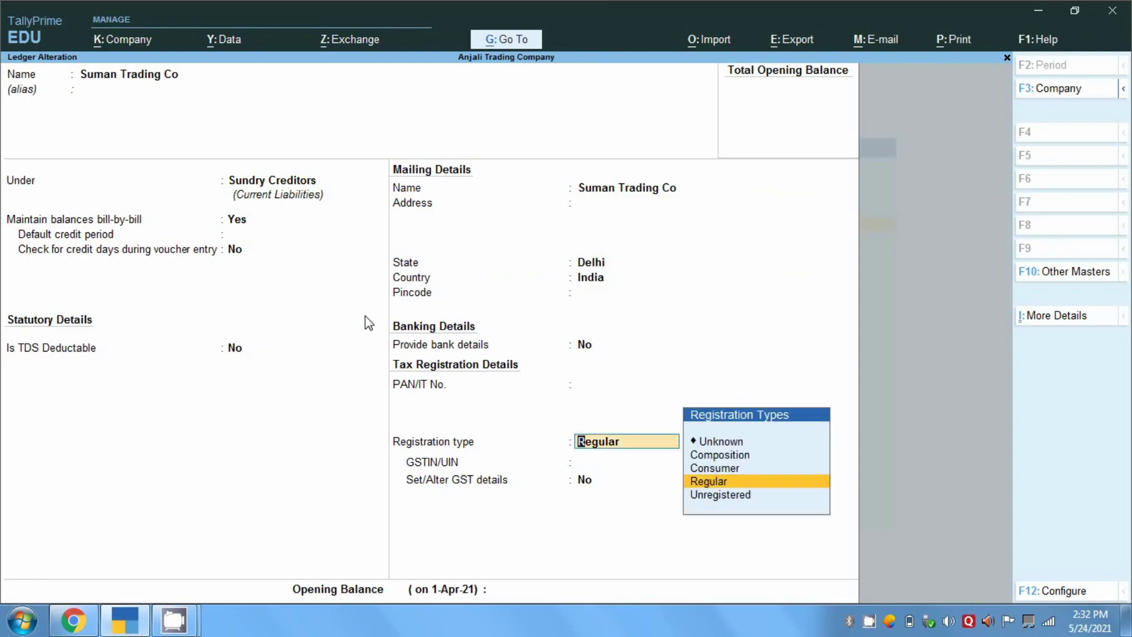
{"action": "key", "text": "Return"}
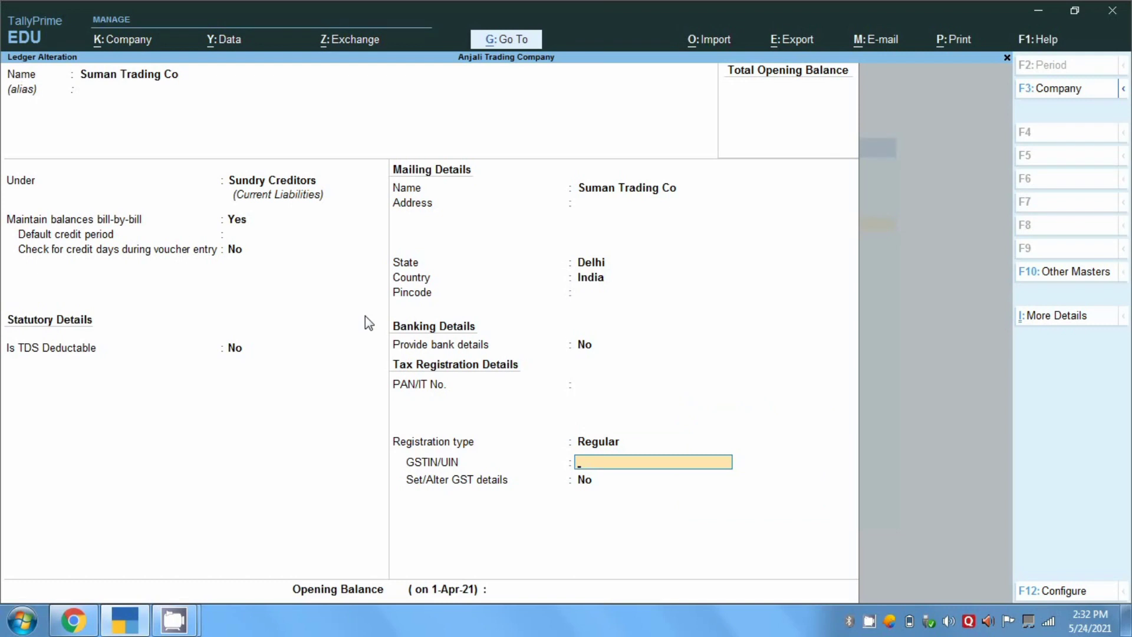
{"action": "key", "text": "Escape"}
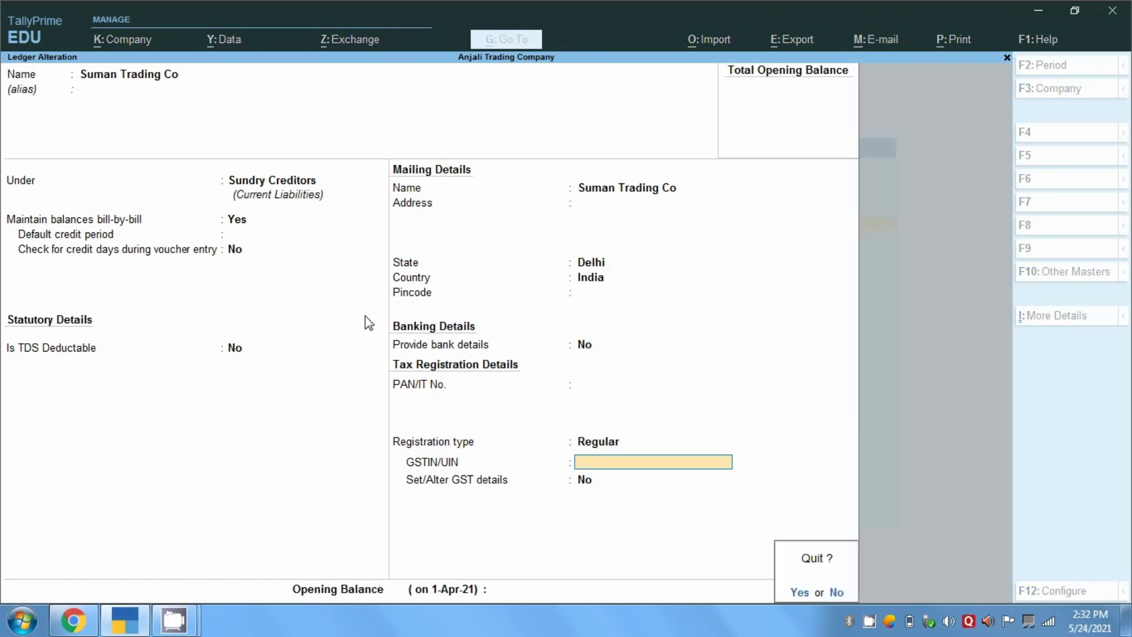
{"action": "key", "text": "y"}
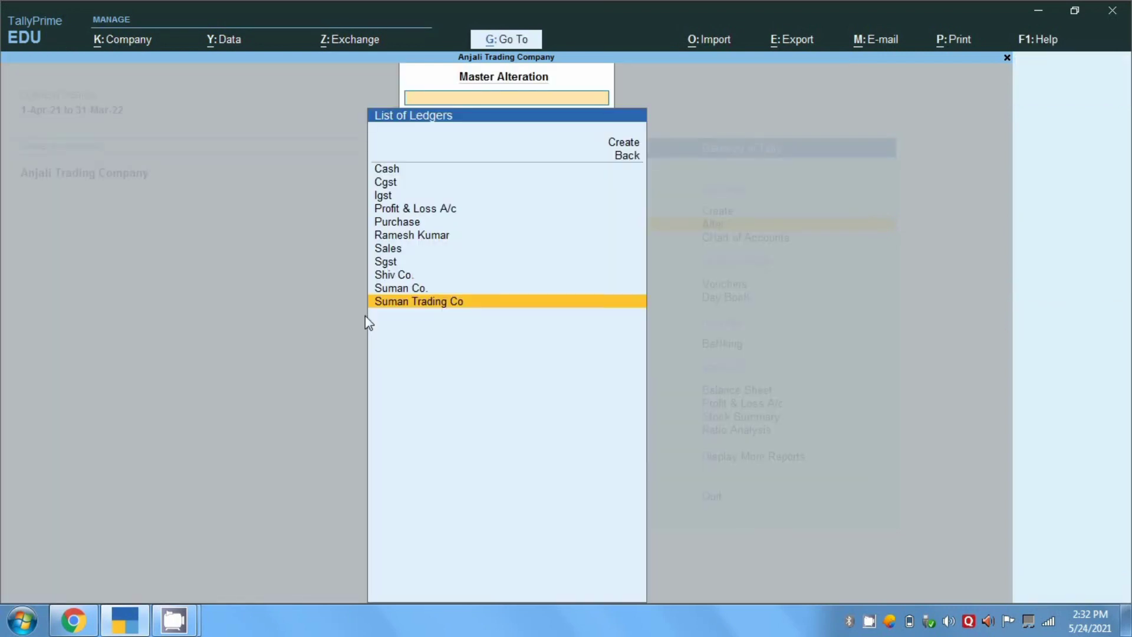
In the Purchase ledger, set the type of ledger to Not Applicable, keep GST applicable for goods, and save it
{"action": "key", "text": "Up"}
{"action": "key", "text": "Up"}
{"action": "key", "text": "Up"}
{"action": "key", "text": "Up"}
{"action": "key", "text": "Up"}
{"action": "key", "text": "Up"}
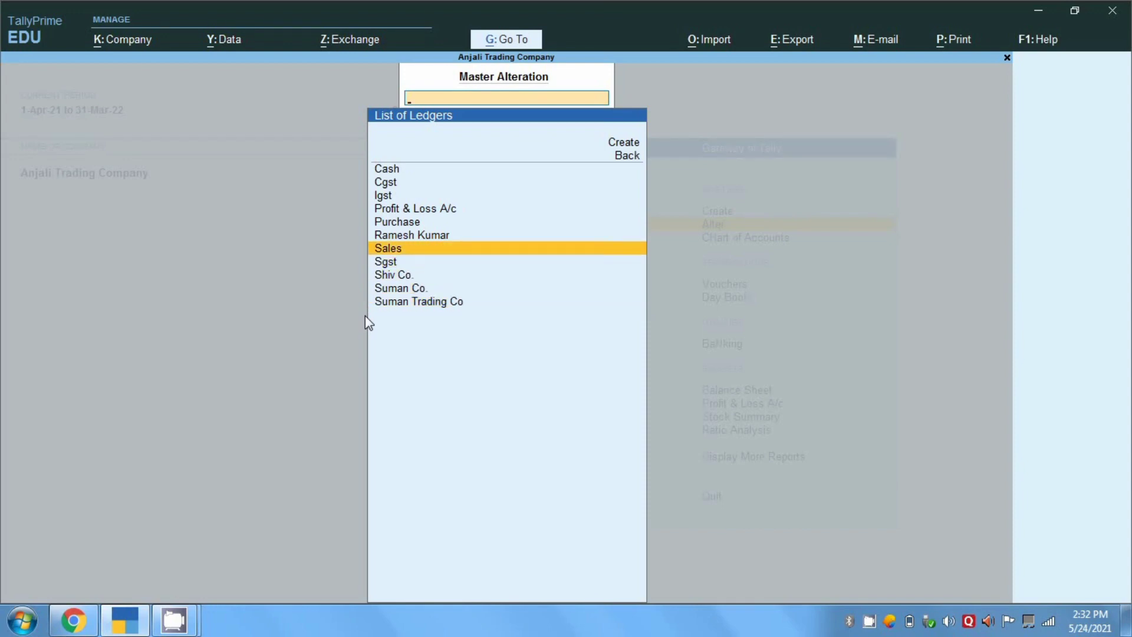
{"action": "key", "text": "Return"}
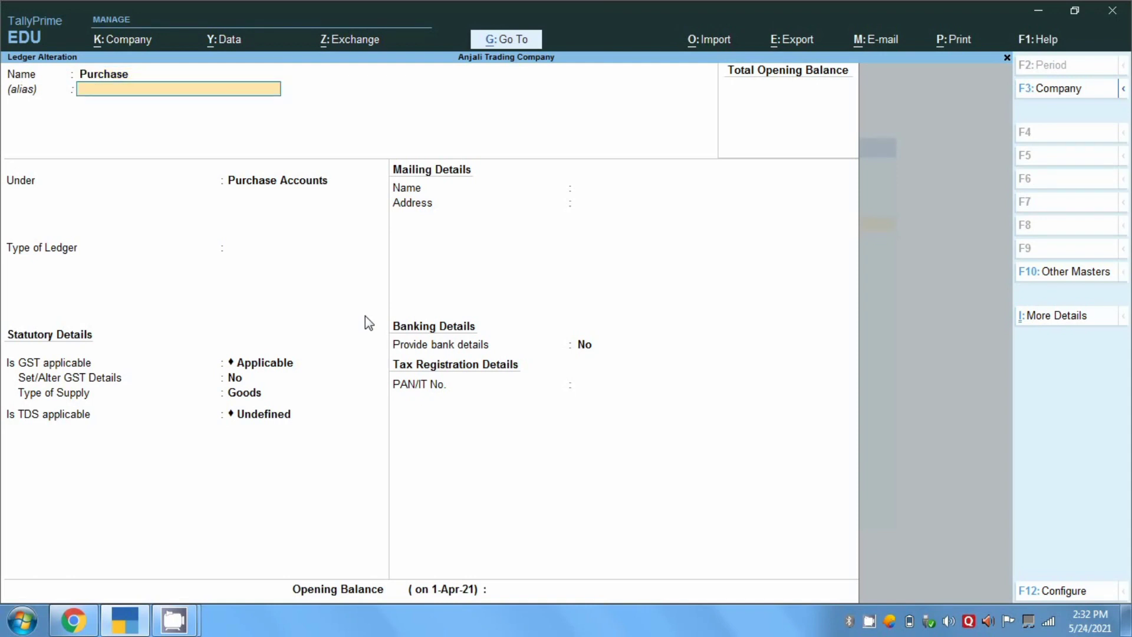
{"action": "key", "text": "Return"}
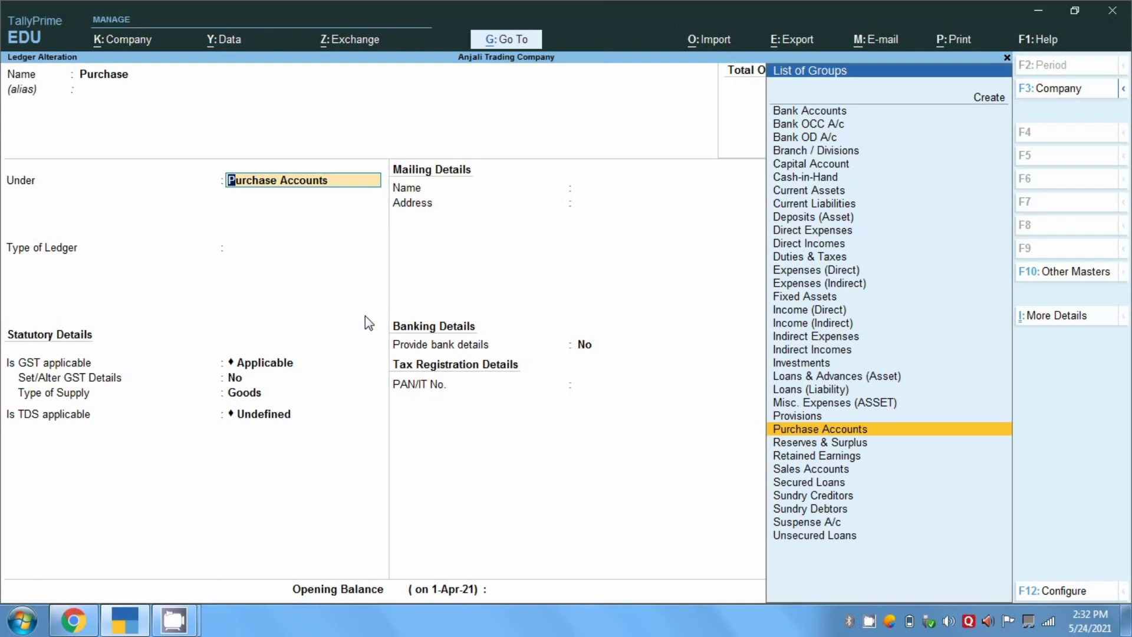
{"action": "key", "text": "Return"}
{"action": "key", "text": "Return"}
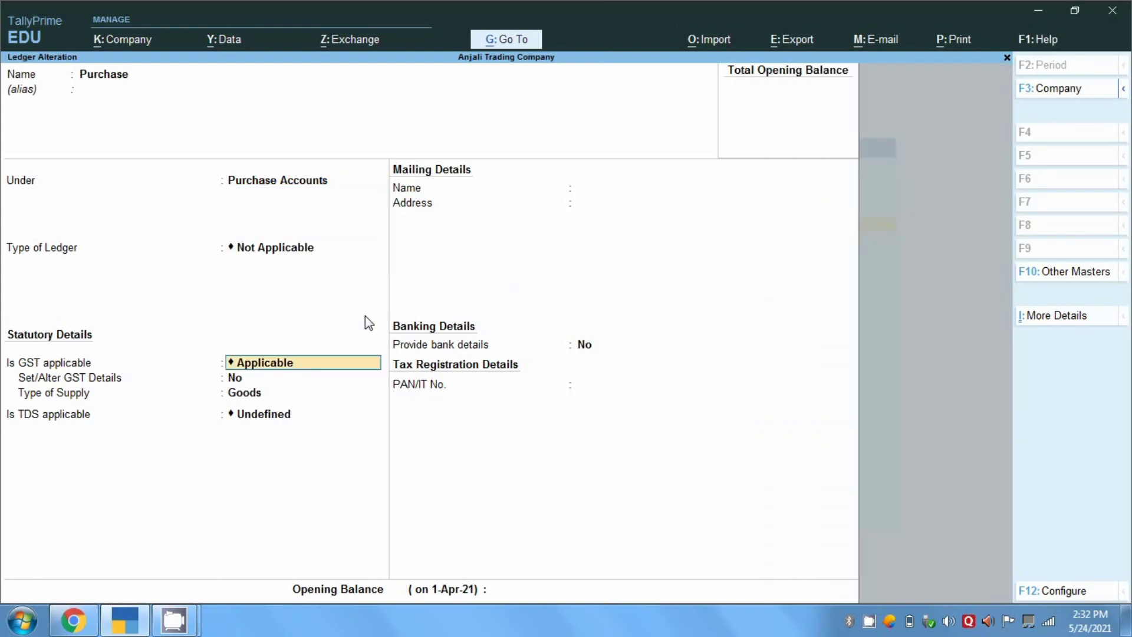
{"action": "key", "text": "Return"}
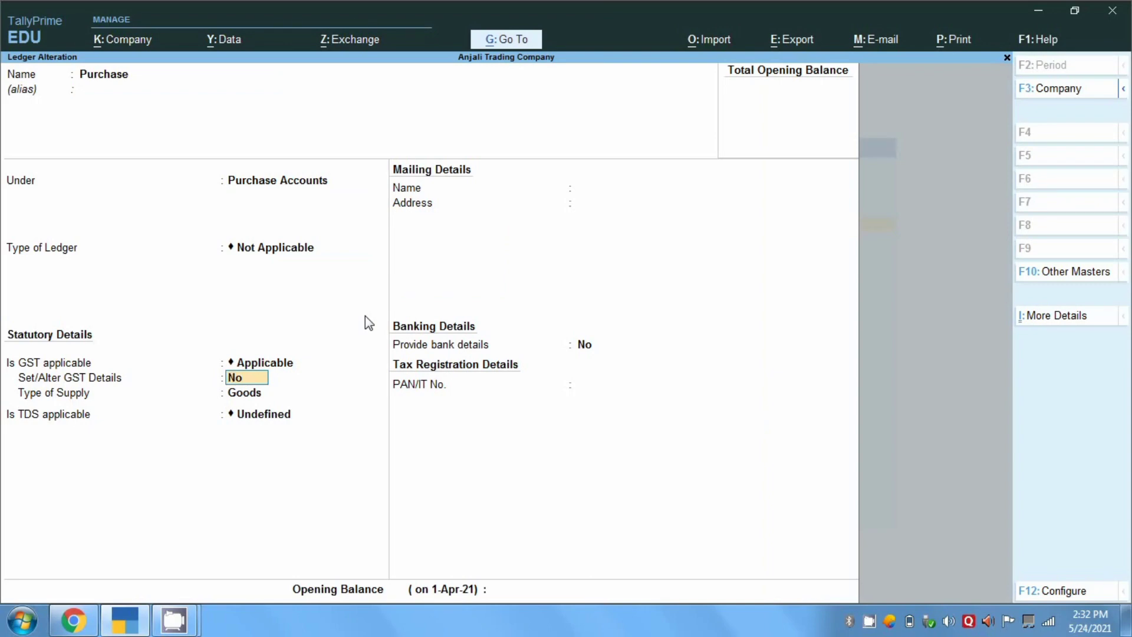
{"action": "key", "text": "Return"}
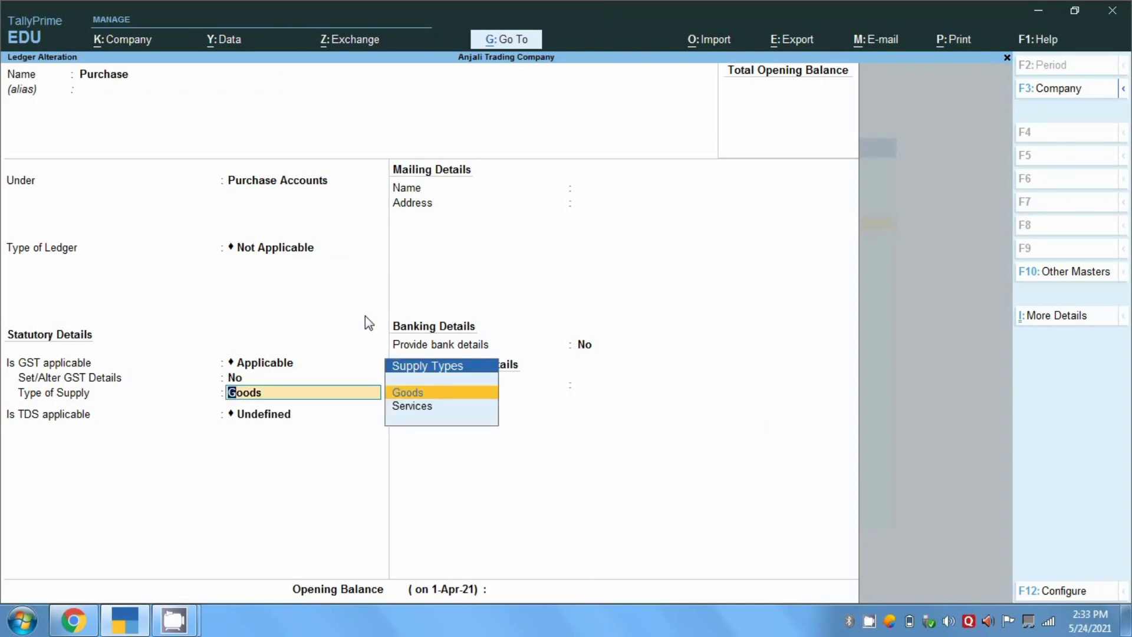
{"action": "key", "text": "ctrl+a"}
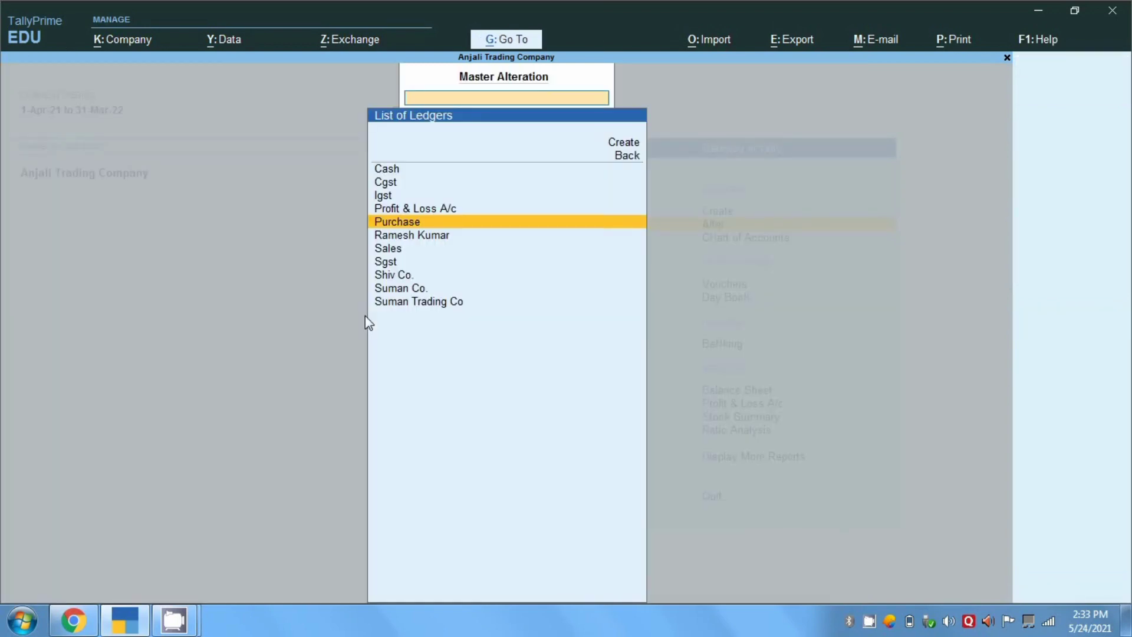
Review the Cgst ledger's group, duty type, tax type and calculation percentage, and leave it without saving
{"action": "key", "text": "Up"}
{"action": "key", "text": "Up"}
{"action": "key", "text": "Up"}
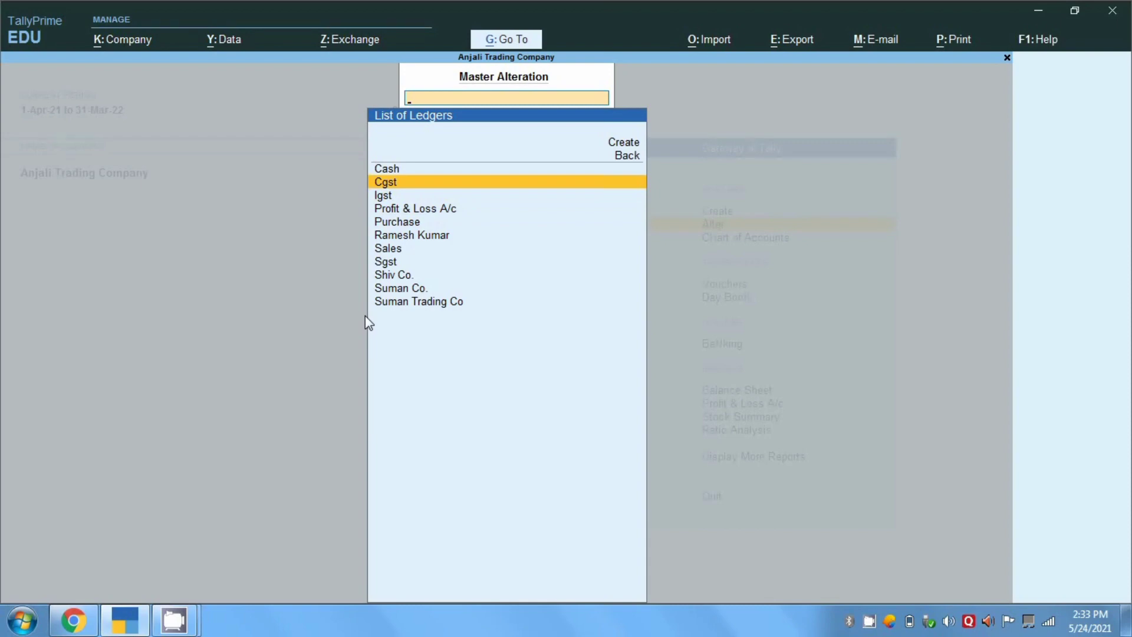
{"action": "key", "text": "Return"}
{"action": "key", "text": "Return"}
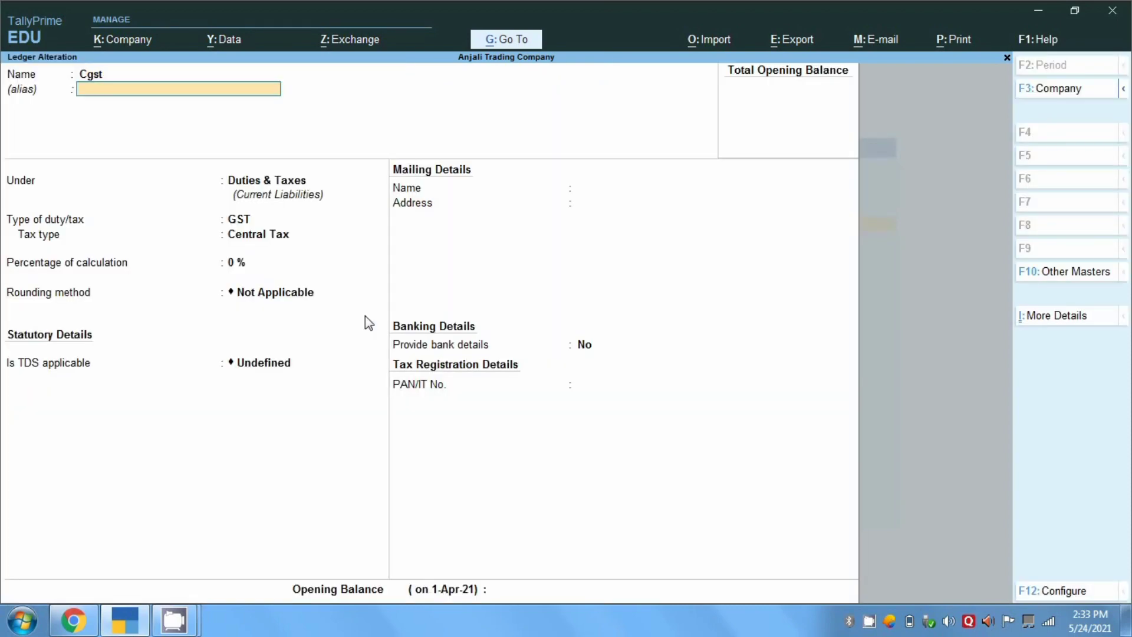
{"action": "key", "text": "Return"}
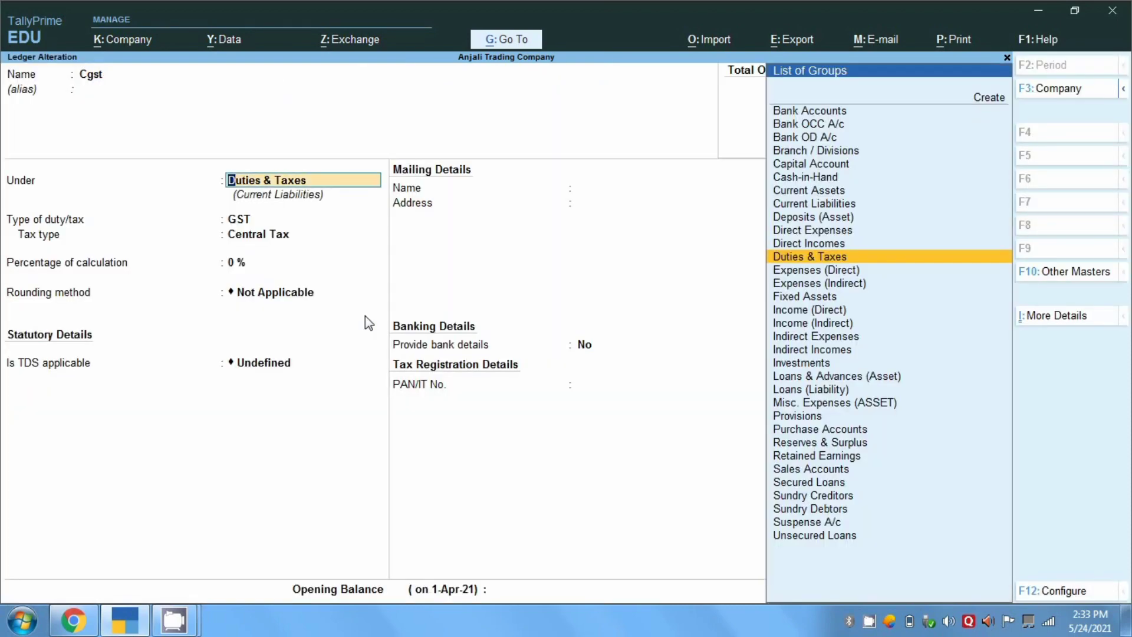
{"action": "key", "text": "Return"}
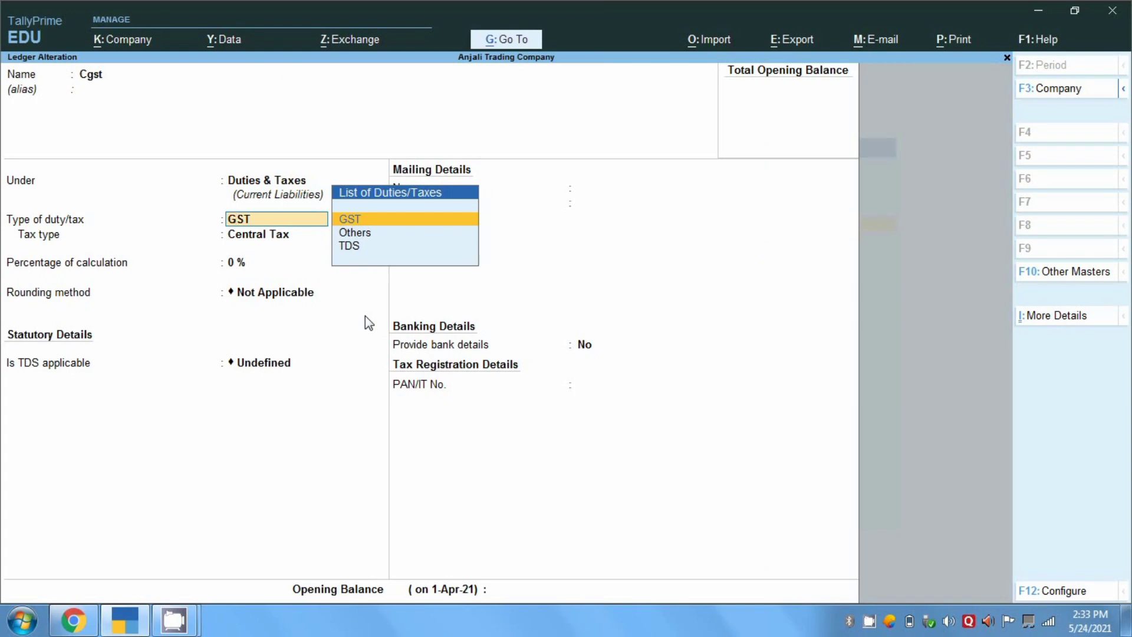
{"action": "key", "text": "Return"}
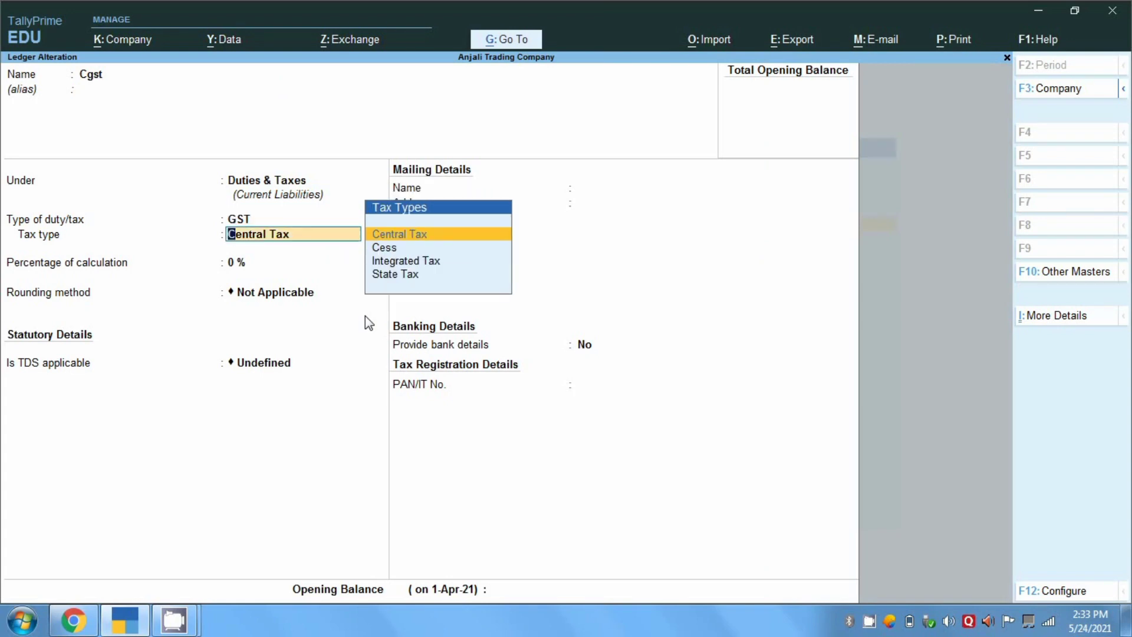
{"action": "key", "text": "Return"}
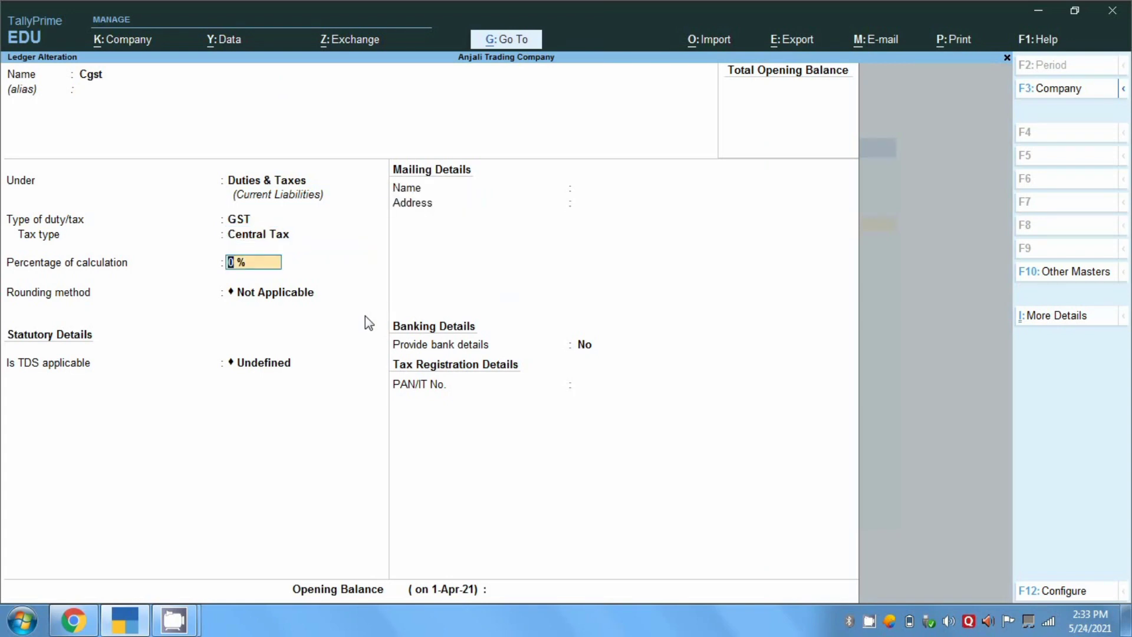
{"action": "key", "text": "BackSpace"}
{"action": "key", "text": "Escape"}
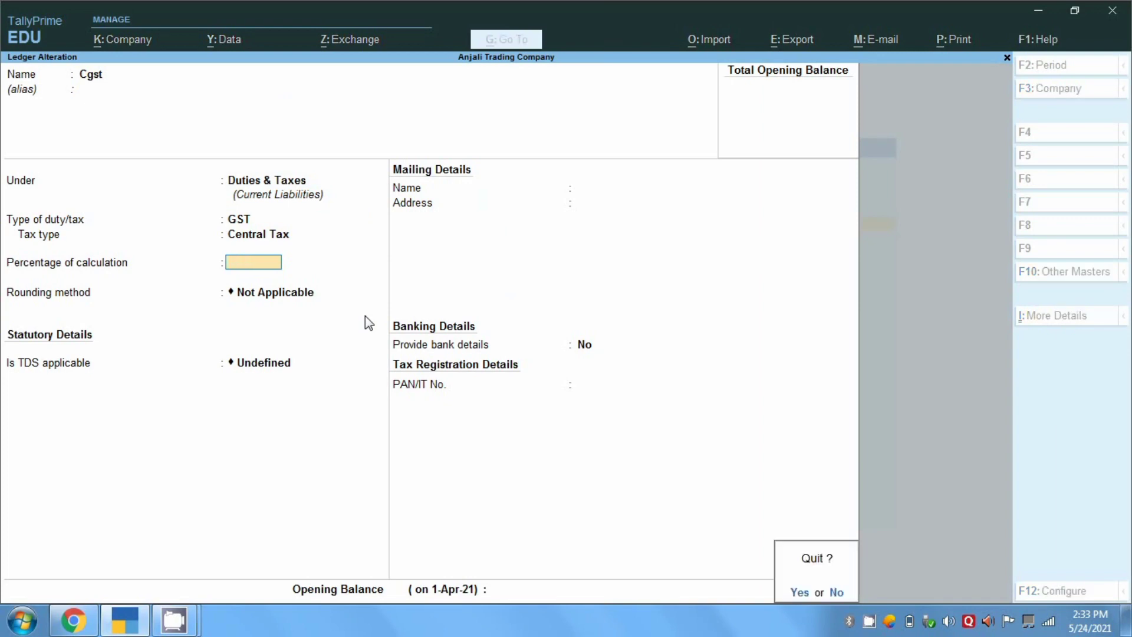
{"action": "key", "text": "y"}
Open the Sgst ledger for alteration
{"action": "key", "text": "Down"}
{"action": "key", "text": "Down"}
{"action": "key", "text": "Down"}
{"action": "key", "text": "Down"}
{"action": "key", "text": "Down"}
{"action": "key", "text": "Down"}
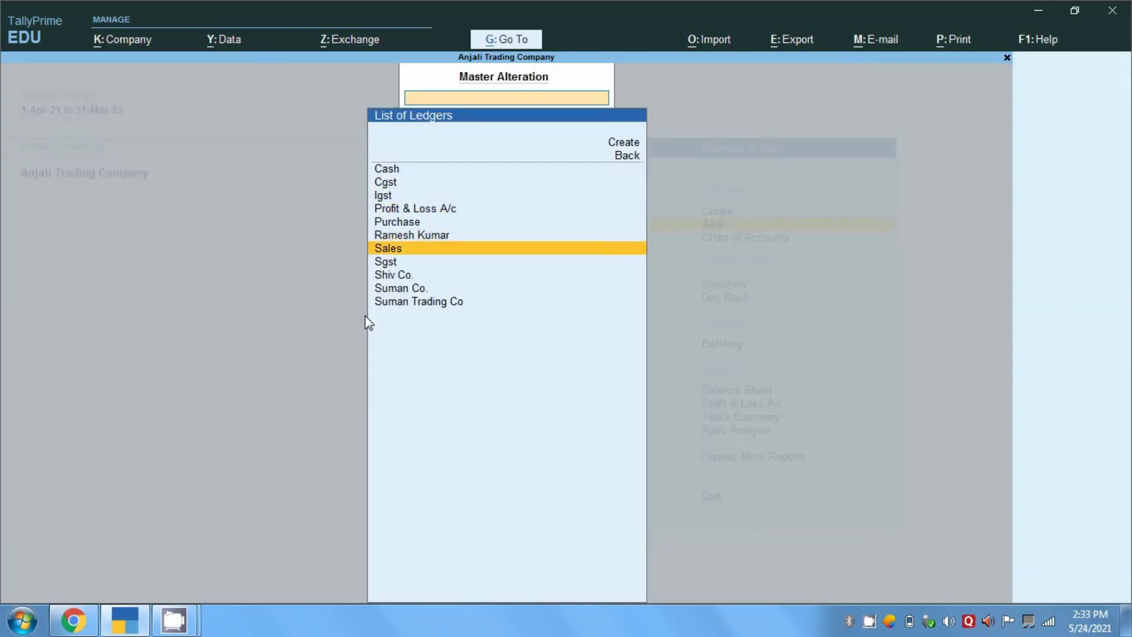
{"action": "key", "text": "Return"}
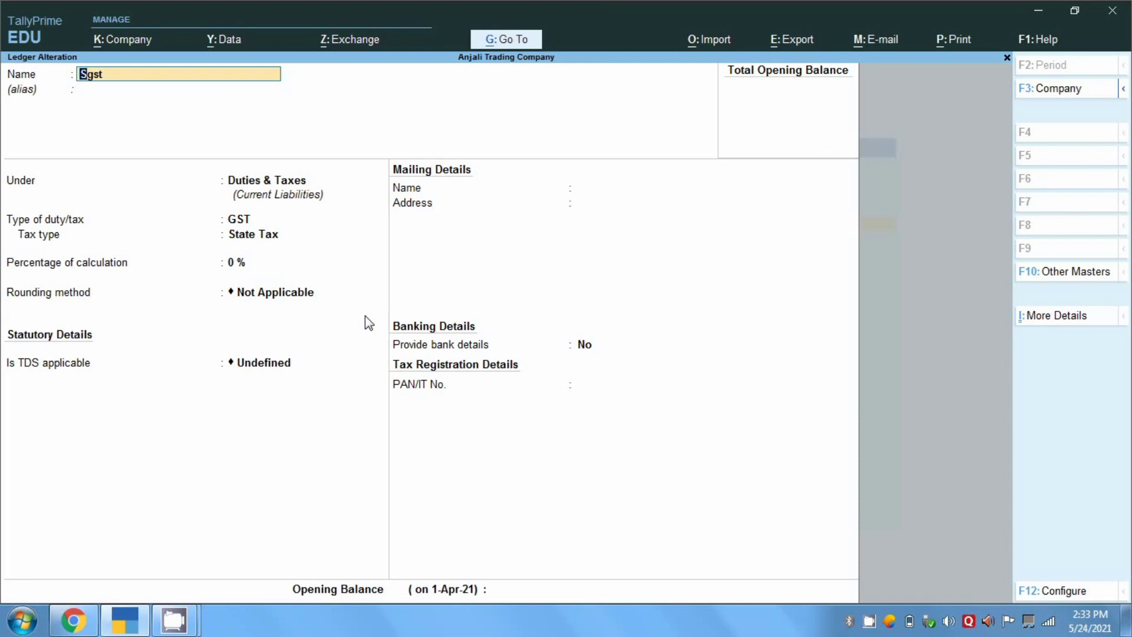
Review the Sgst ledger's group, duty type and tax type, leave it without saving, and return to the Gateway of Tally
{"action": "key", "text": "Return"}
{"action": "key", "text": "Return"}
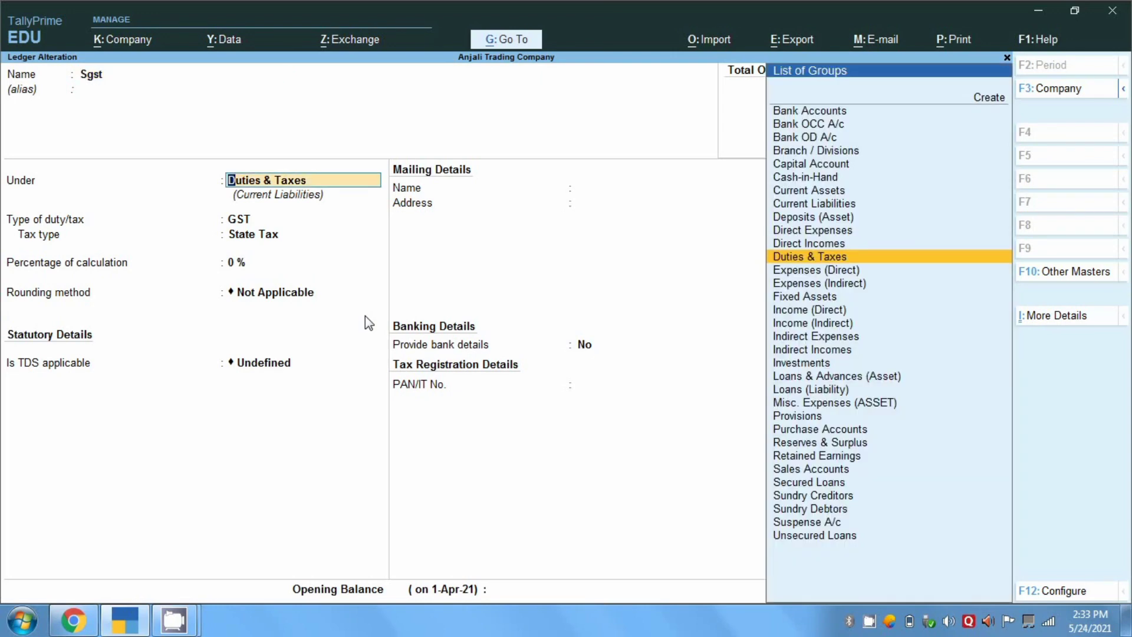
{"action": "key", "text": "Return"}
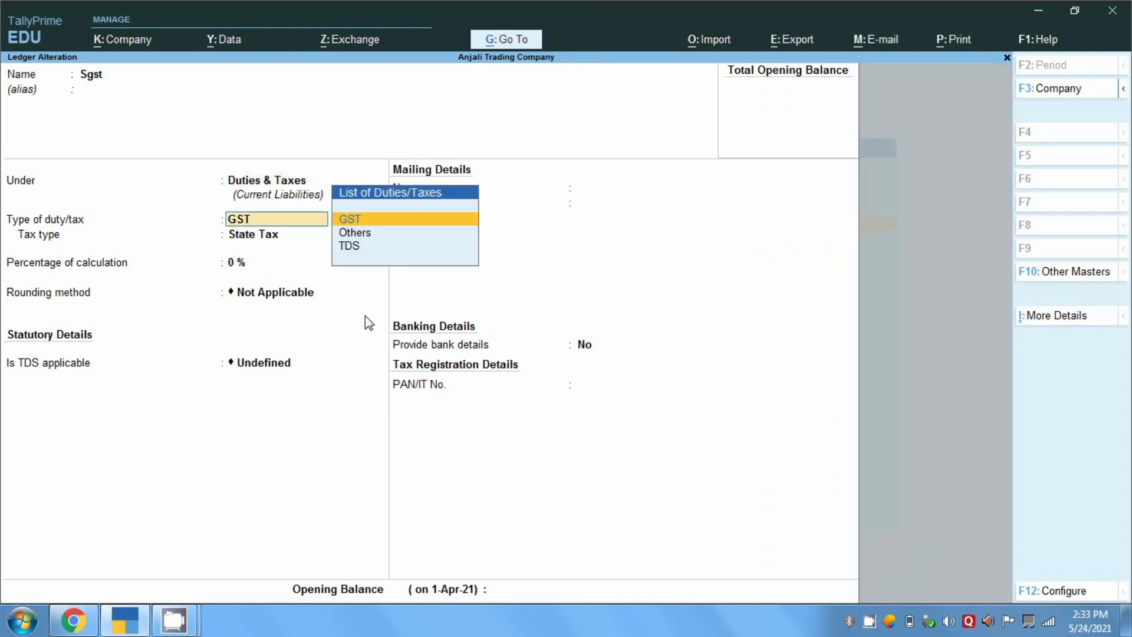
{"action": "key", "text": "Return"}
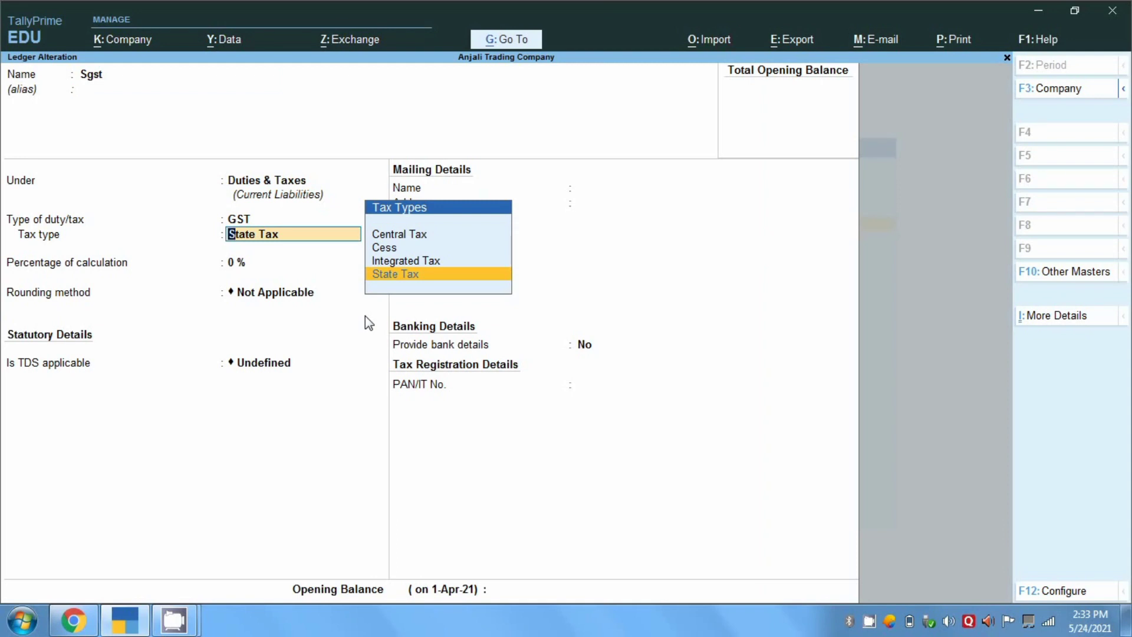
{"action": "type", "text": "A"}
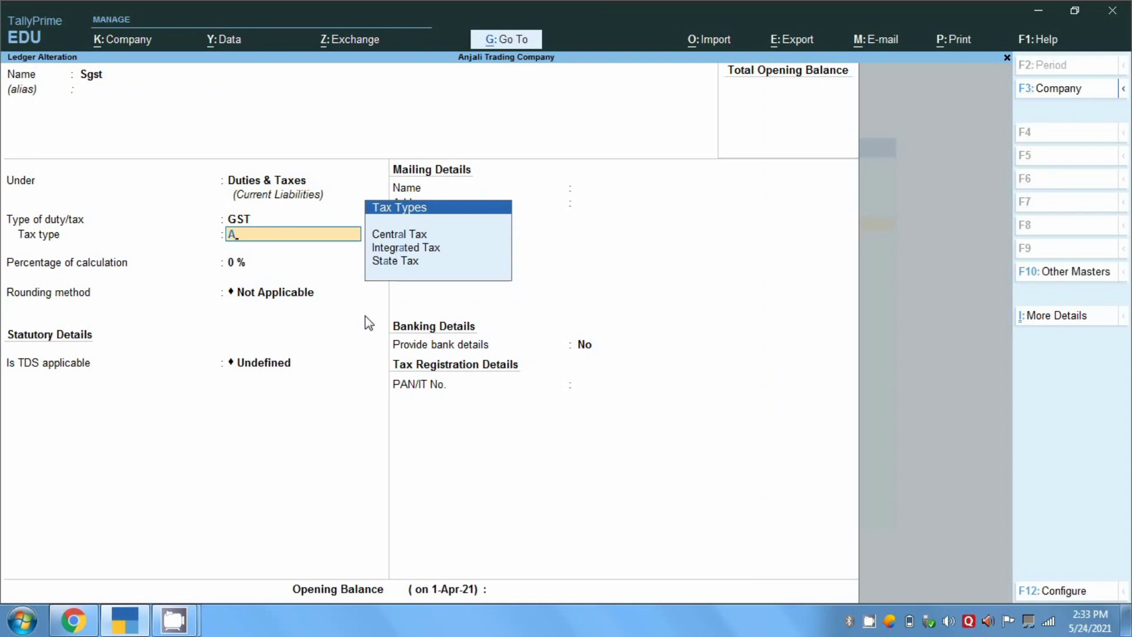
{"action": "key", "text": "BackSpace"}
{"action": "key", "text": "Escape"}
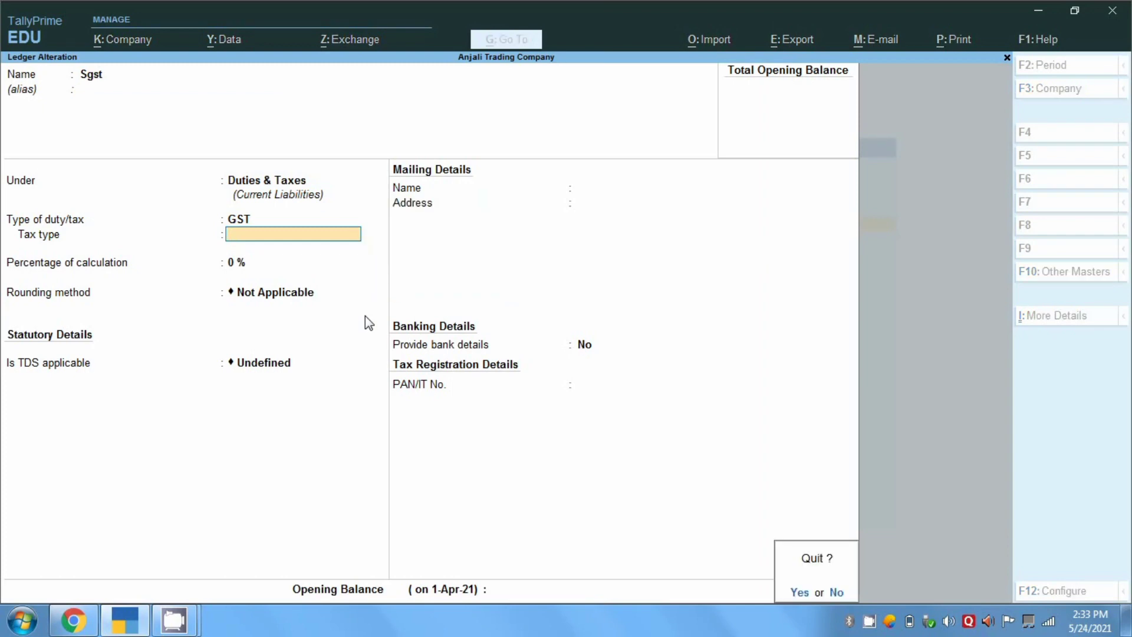
{"action": "key", "text": "y"}
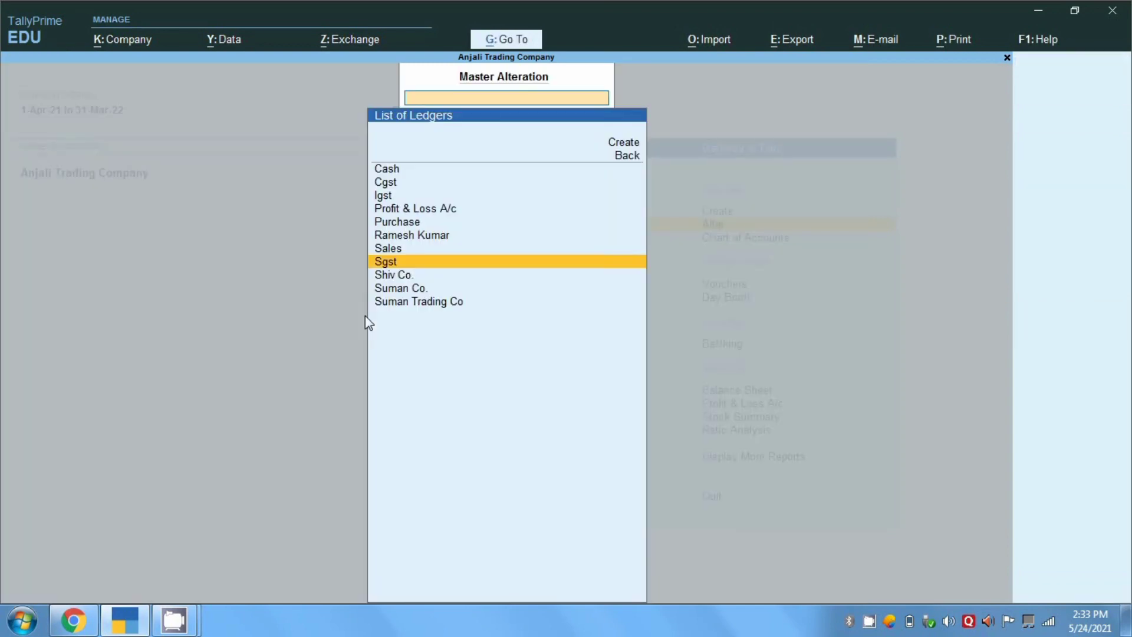
{"action": "key", "text": "Escape"}
{"action": "key", "text": "Escape"}
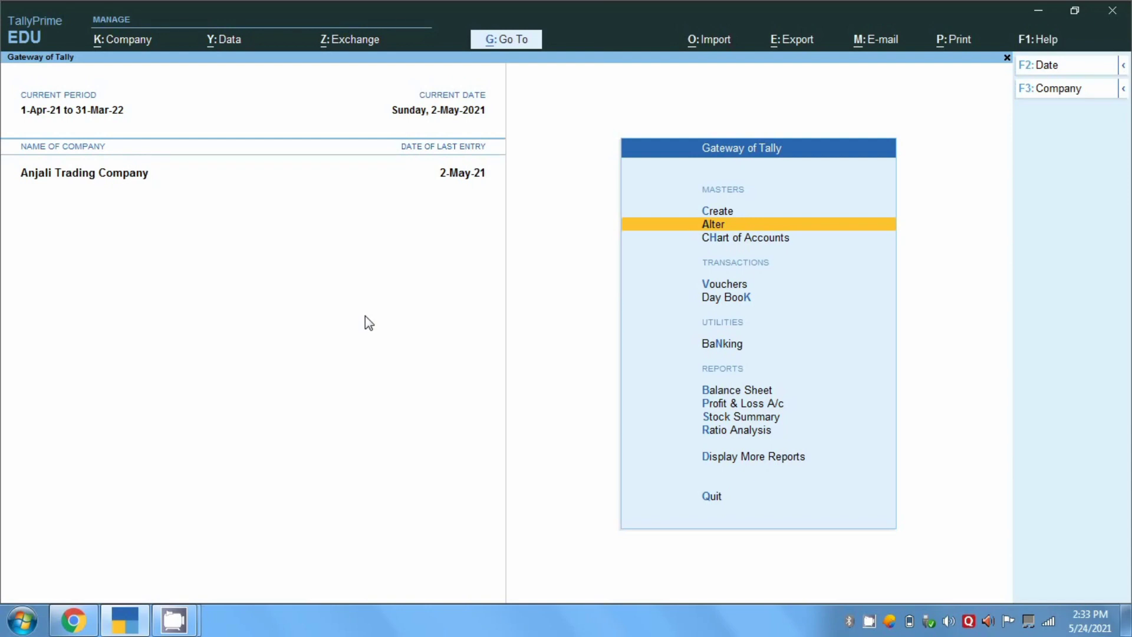
Open a new purchase voucher, view its Item Invoice mode, and set the mode back to As Voucher
{"action": "key", "text": "v"}
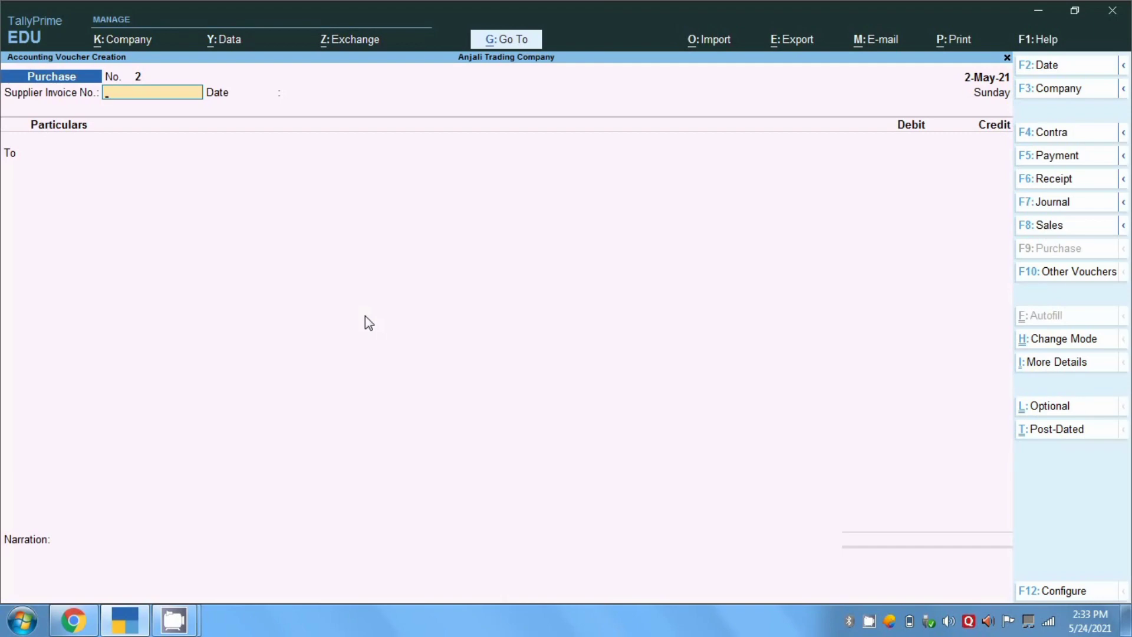
{"action": "left_click", "coordinate": [1059, 349]}
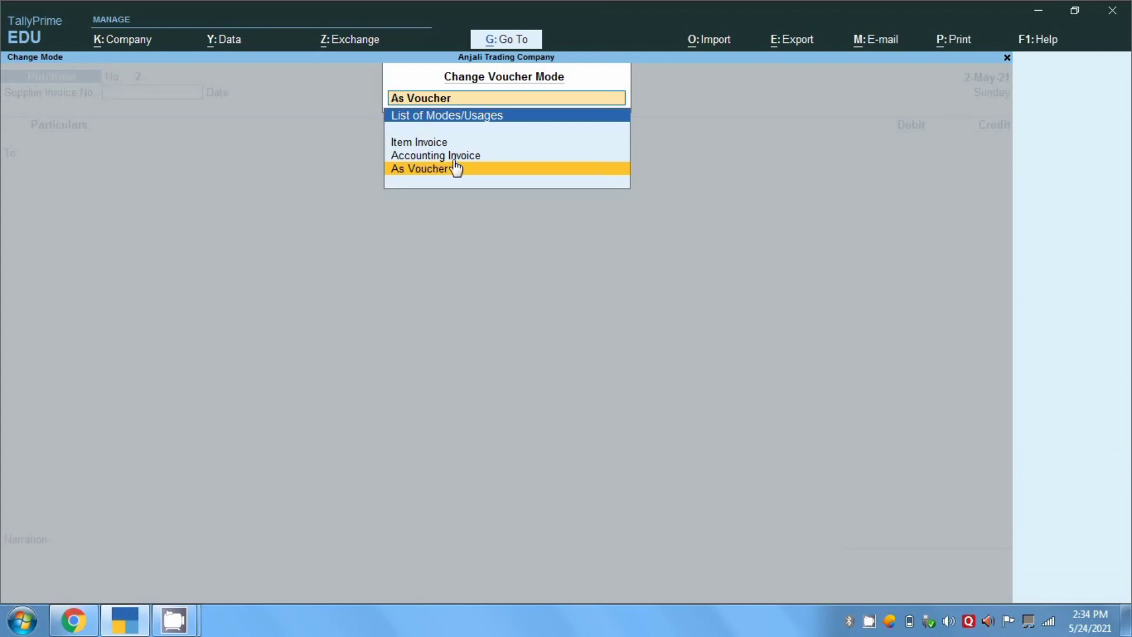
{"action": "left_click", "coordinate": [405, 145]}
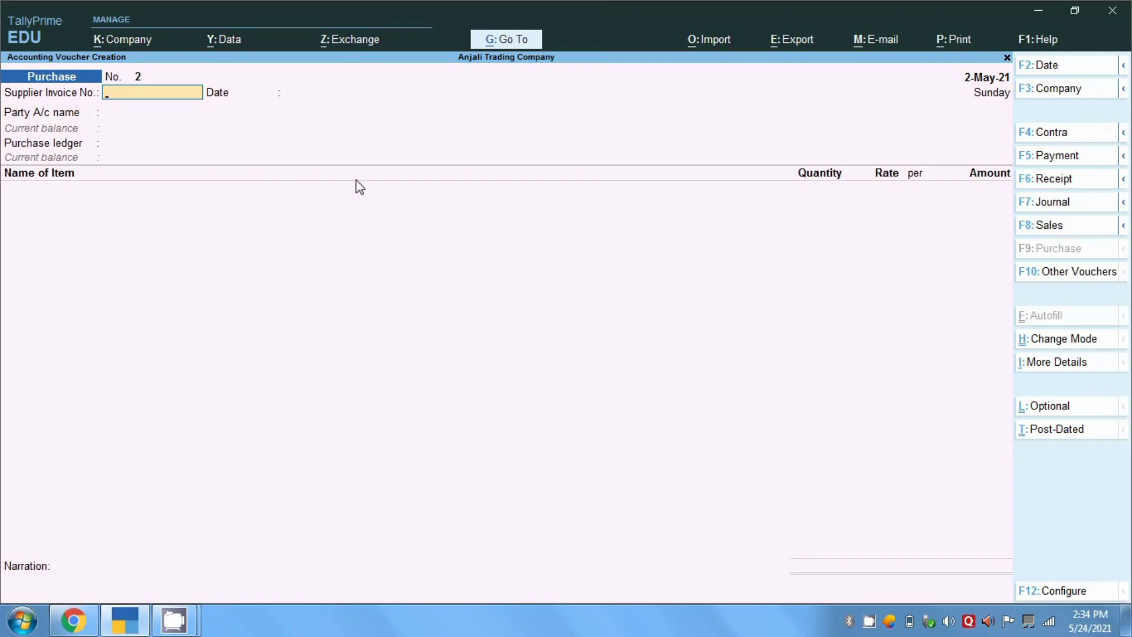
{"action": "left_click", "coordinate": [1034, 339]}
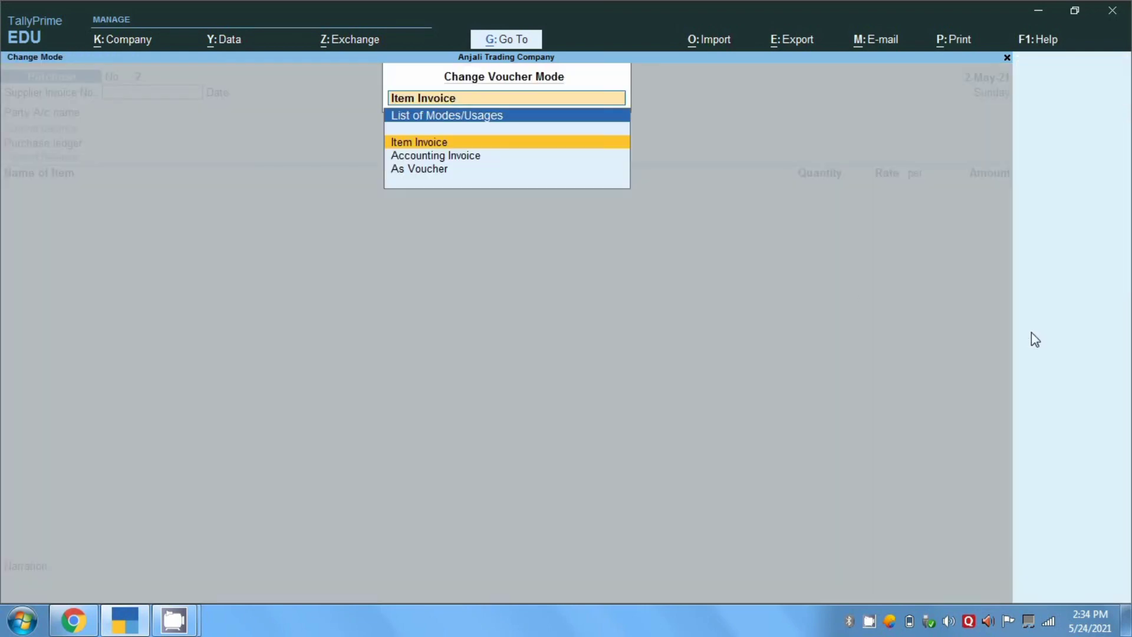
{"action": "left_click", "coordinate": [428, 172]}
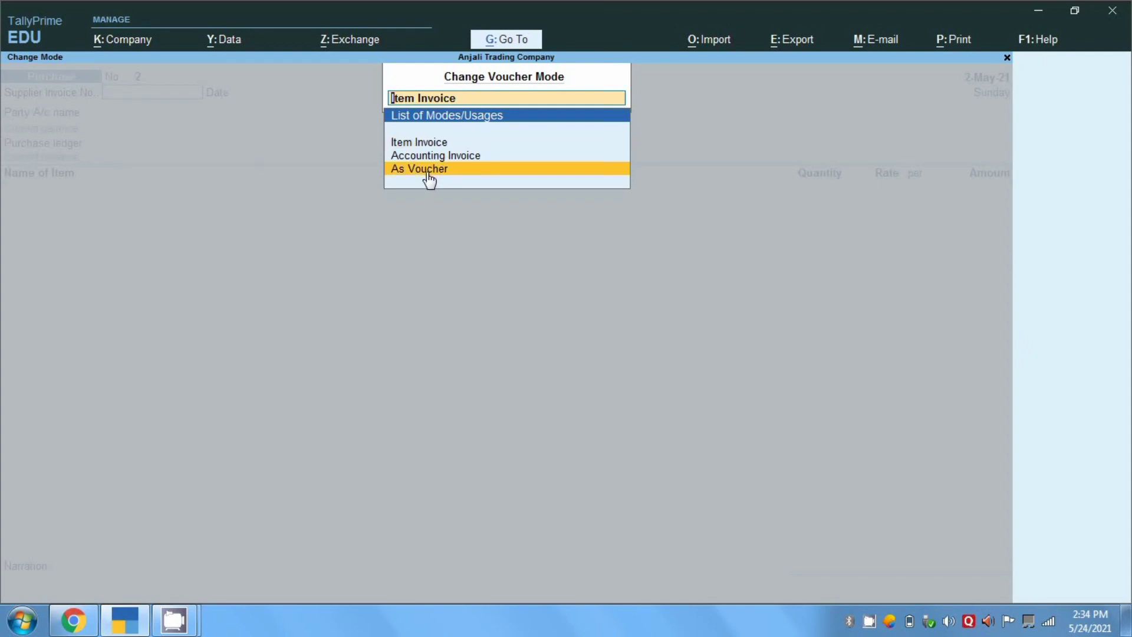
{"action": "left_click", "coordinate": [428, 173]}
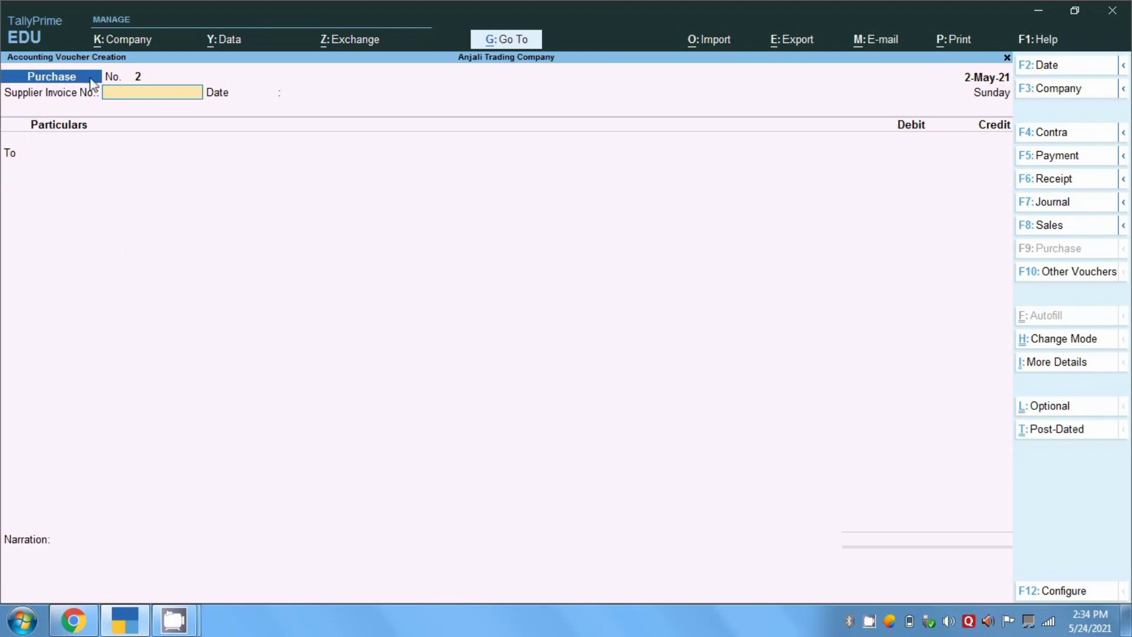
Keep the voucher date at 2-May-21 and enter supplier invoice number 1111 with the date 2-May-21
{"action": "key", "text": "F2"}
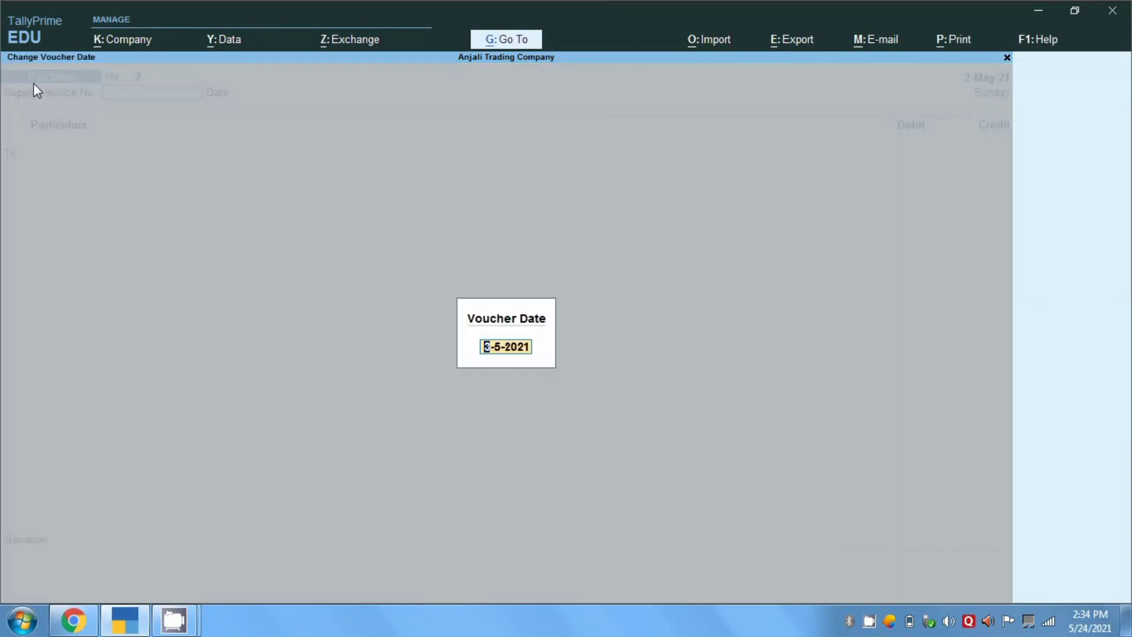
{"action": "key", "text": "BackSpace"}
{"action": "key", "text": "Return"}
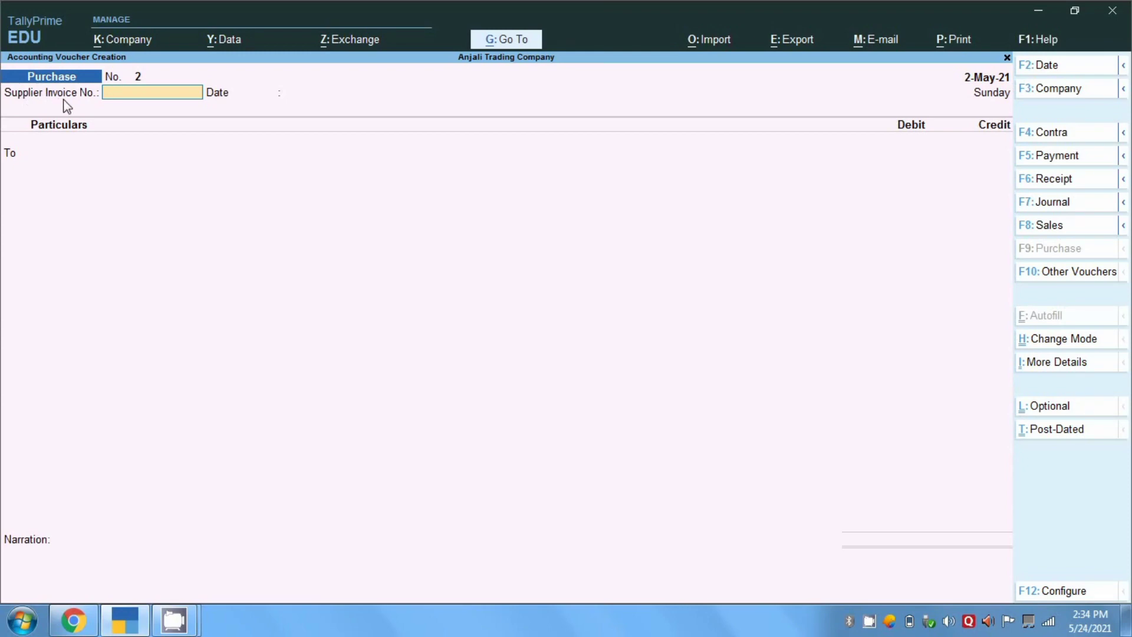
{"action": "type", "text": "1111"}
{"action": "key", "text": "Return"}
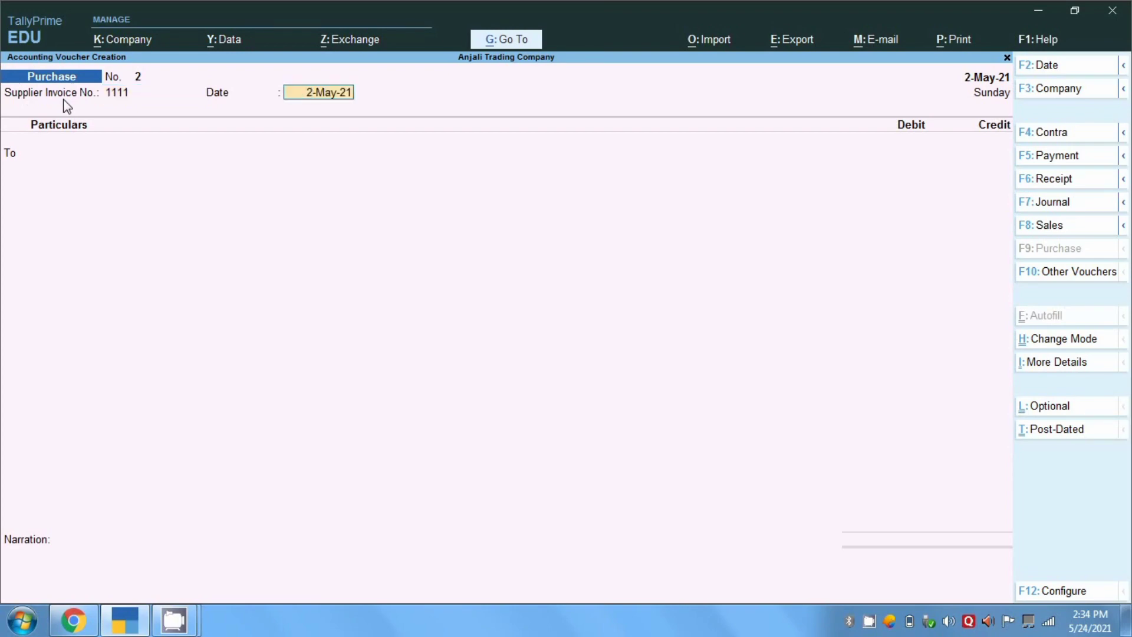
{"action": "key", "text": "Return"}
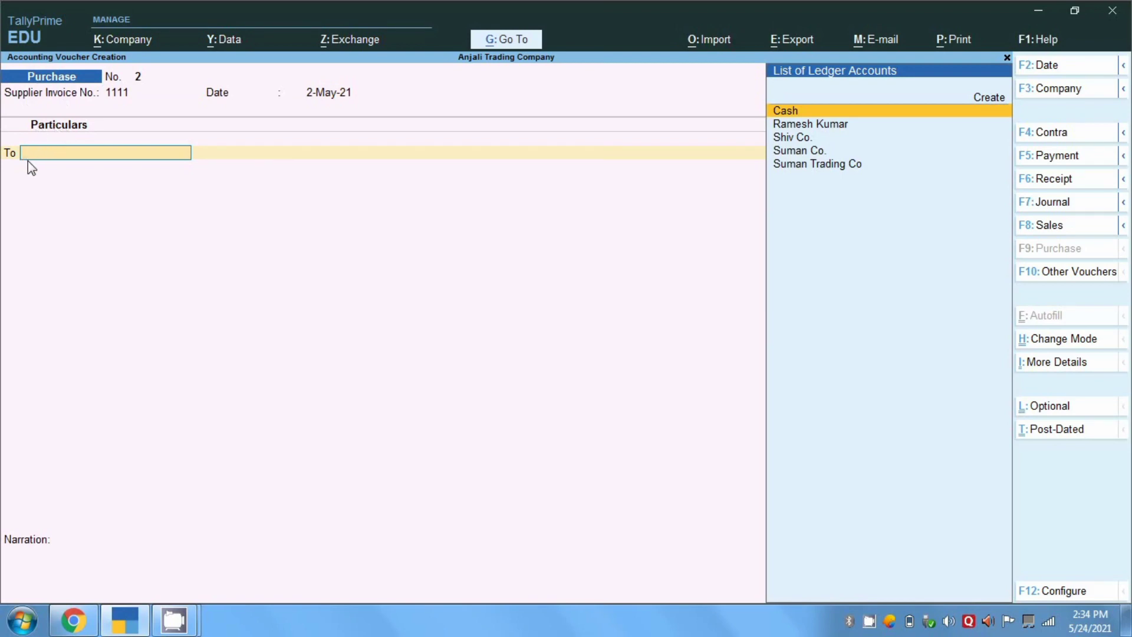
Choose Suman Trading Co as the party account to credit in the purchase voucher
{"action": "key", "text": "Down"}
{"action": "key", "text": "Down"}
{"action": "key", "text": "Down"}
{"action": "key", "text": "Down"}
{"action": "key", "text": "Return"}
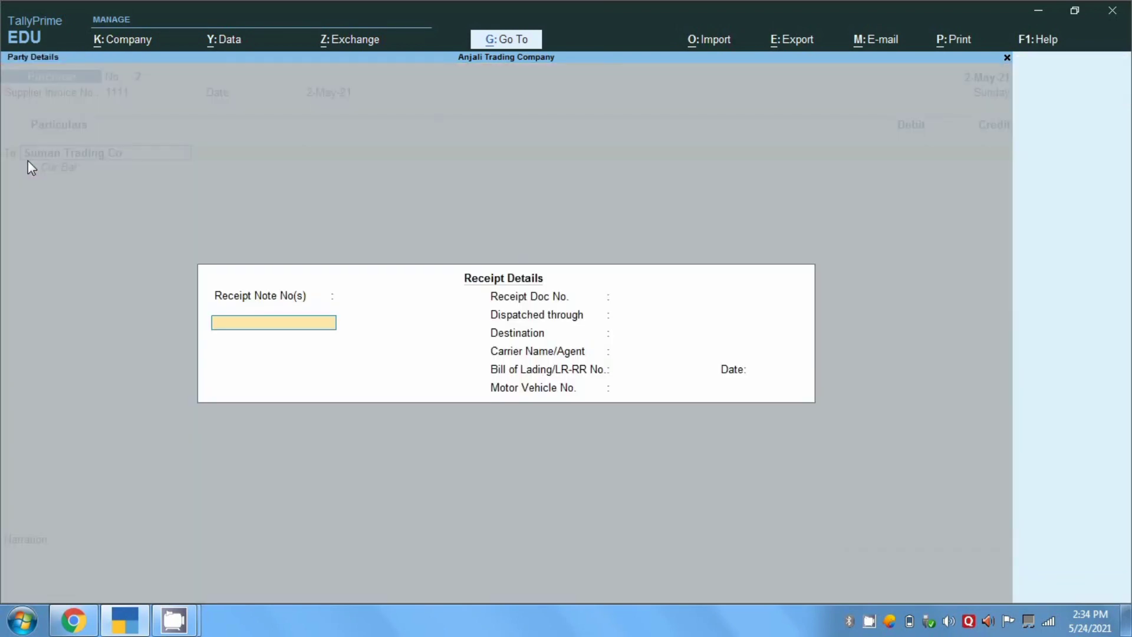
Leave the receipt details blank and accept the supplier's party details as they stand
{"action": "key", "text": "Return"}
{"action": "key", "text": "Return"}
{"action": "key", "text": "Return"}
{"action": "key", "text": "Return"}
{"action": "key", "text": "Return"}
{"action": "key", "text": "Return"}
{"action": "key", "text": "Return"}
{"action": "key", "text": "Return"}
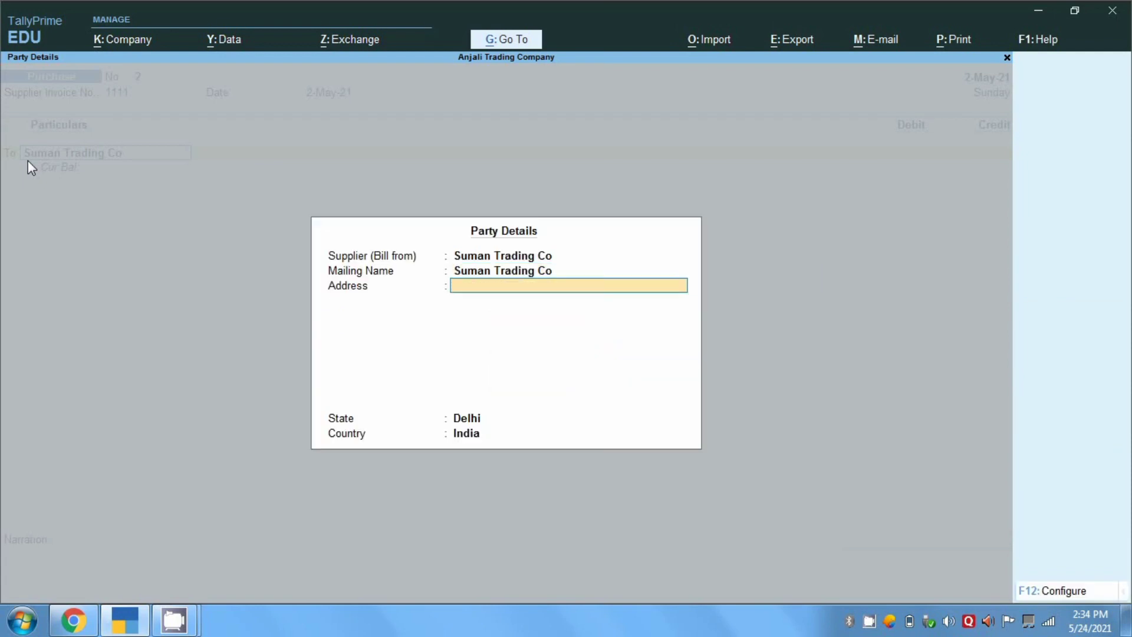
{"action": "key", "text": "Return"}
{"action": "key", "text": "Return"}
{"action": "key", "text": "Return"}
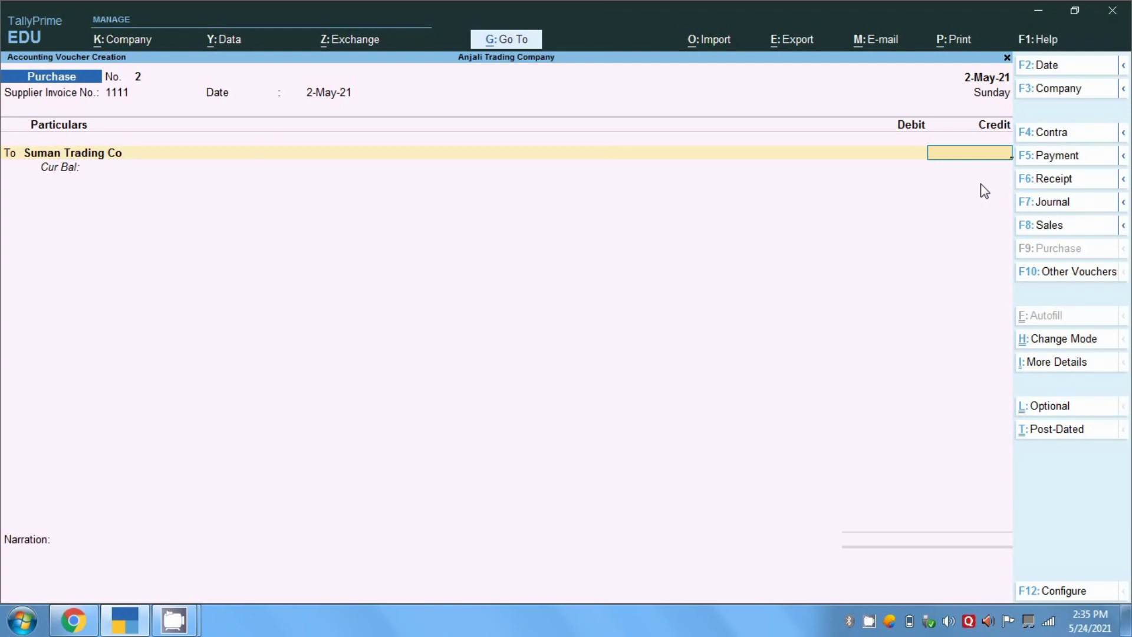
Credit Suman Trading Co with 1,18,000 and allocate the full amount to a New Ref bill named 1111
{"action": "type", "text": "118000"}
{"action": "key", "text": "Return"}
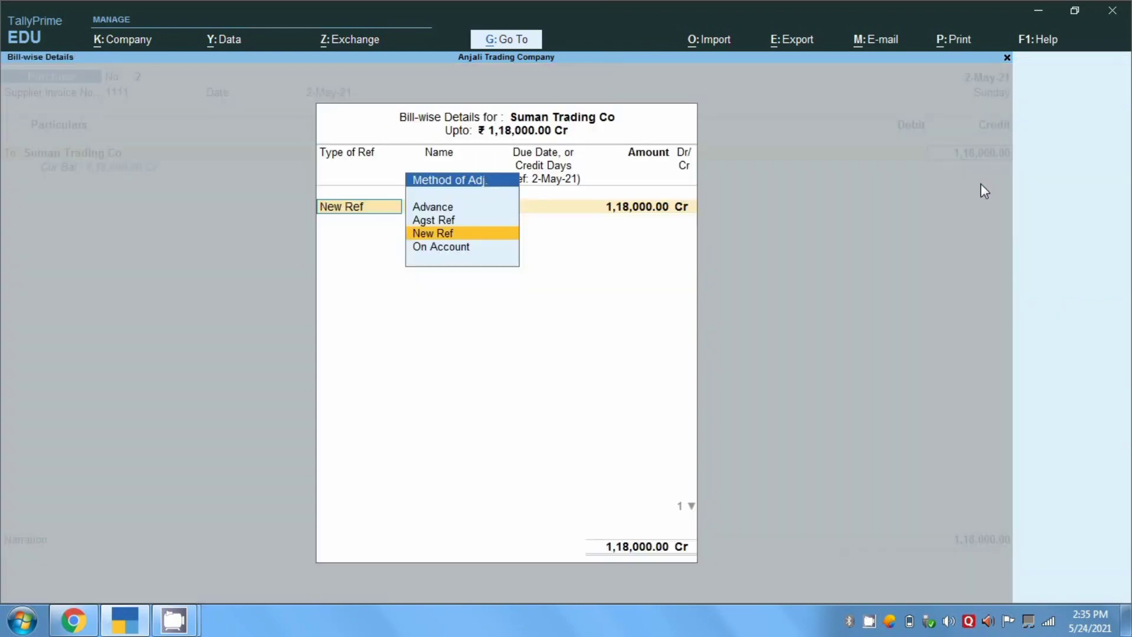
{"action": "key", "text": "Return"}
{"action": "key", "text": "Return"}
{"action": "key", "text": "Return"}
{"action": "key", "text": "Return"}
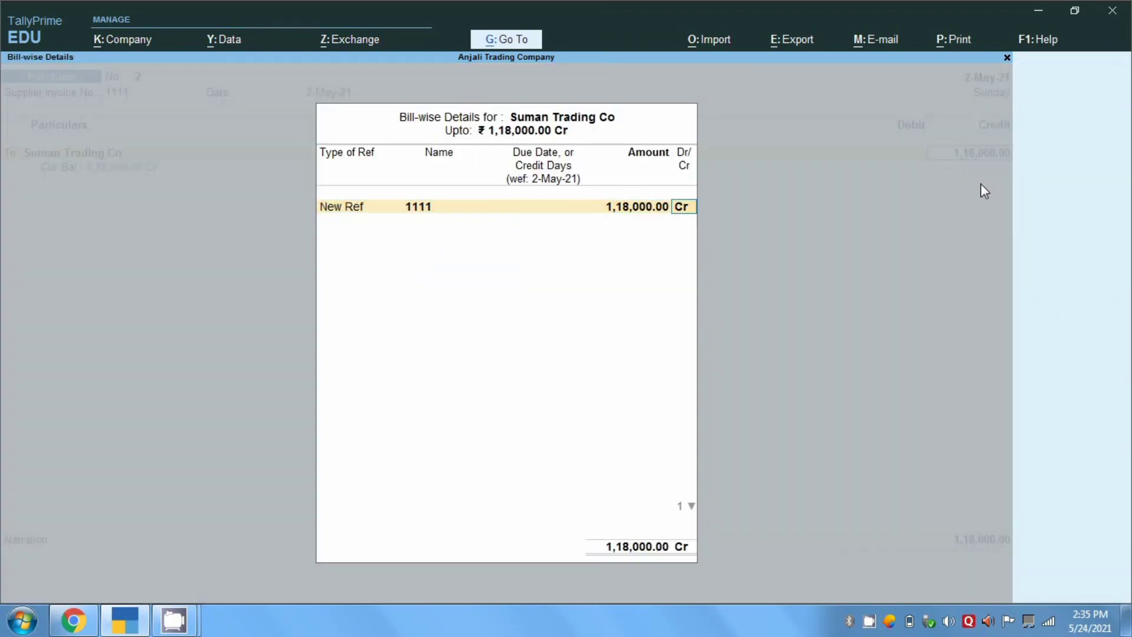
{"action": "key", "text": "Return"}
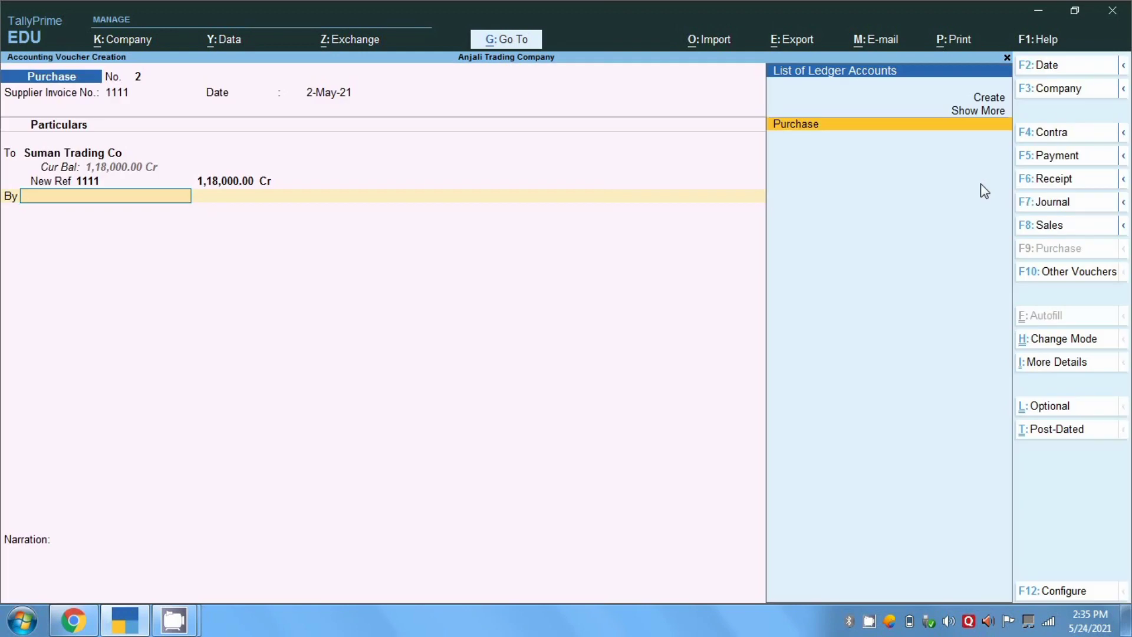
Debit the Purchase ledger with 1,00,000, without allocating any stock item
{"action": "key", "text": "Return"}
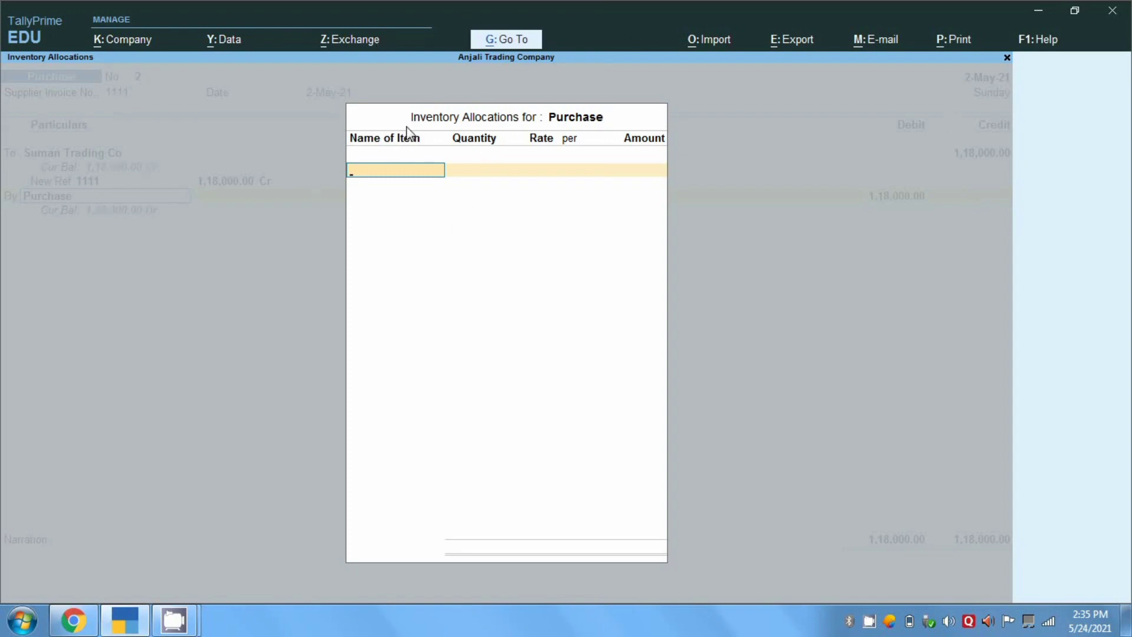
{"action": "key", "text": "Escape"}
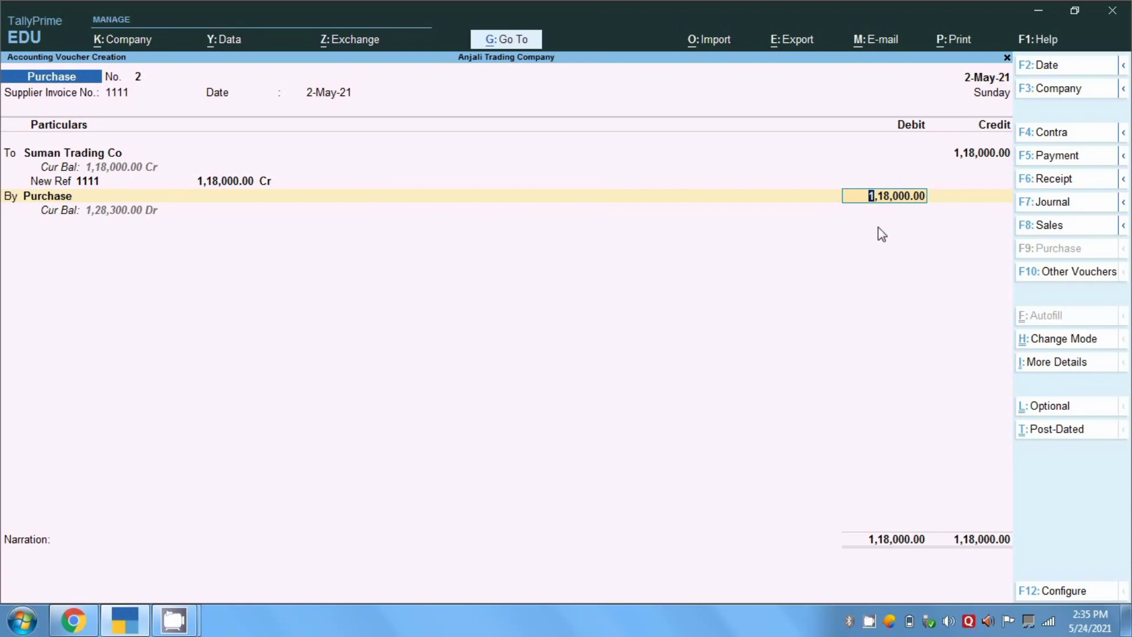
{"action": "type", "text": "100000"}
{"action": "key", "text": "Return"}
{"action": "key", "text": "Return"}
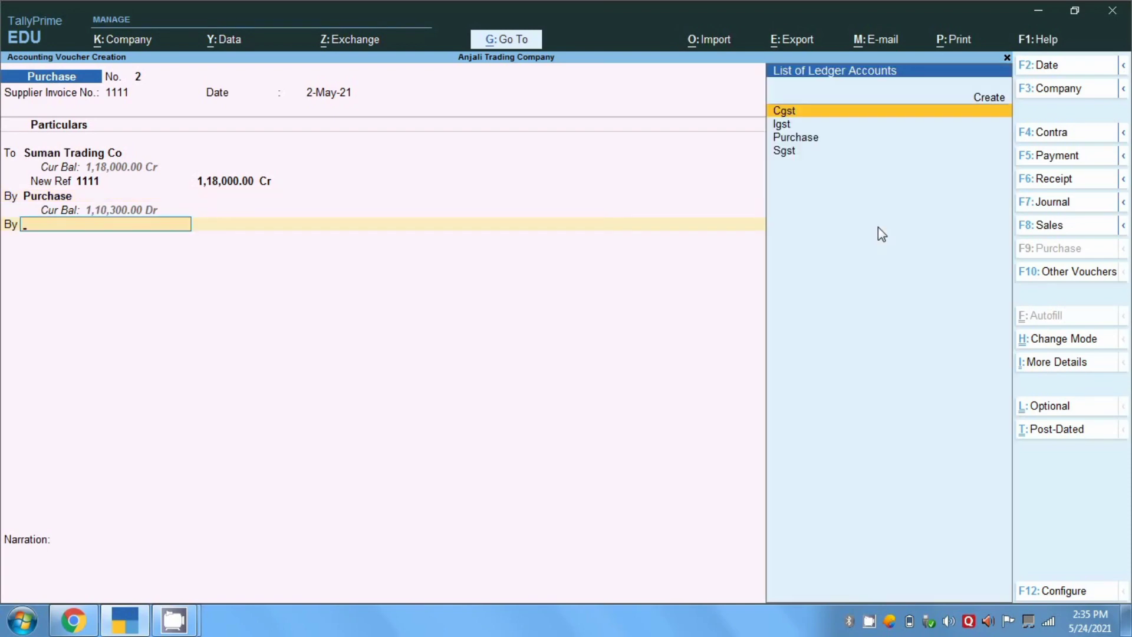
Debit the Cgst ledger with 9,000 and add the Sgst ledger with 9,000 to the purchase voucher
{"action": "key", "text": "Return"}
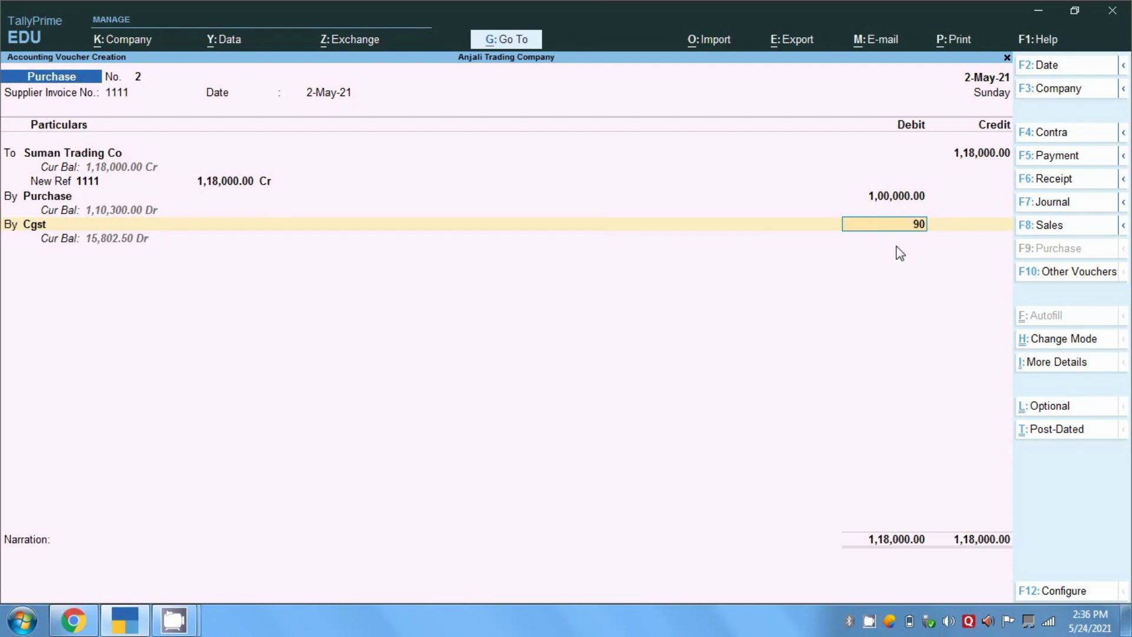
{"action": "key", "text": "Return"}
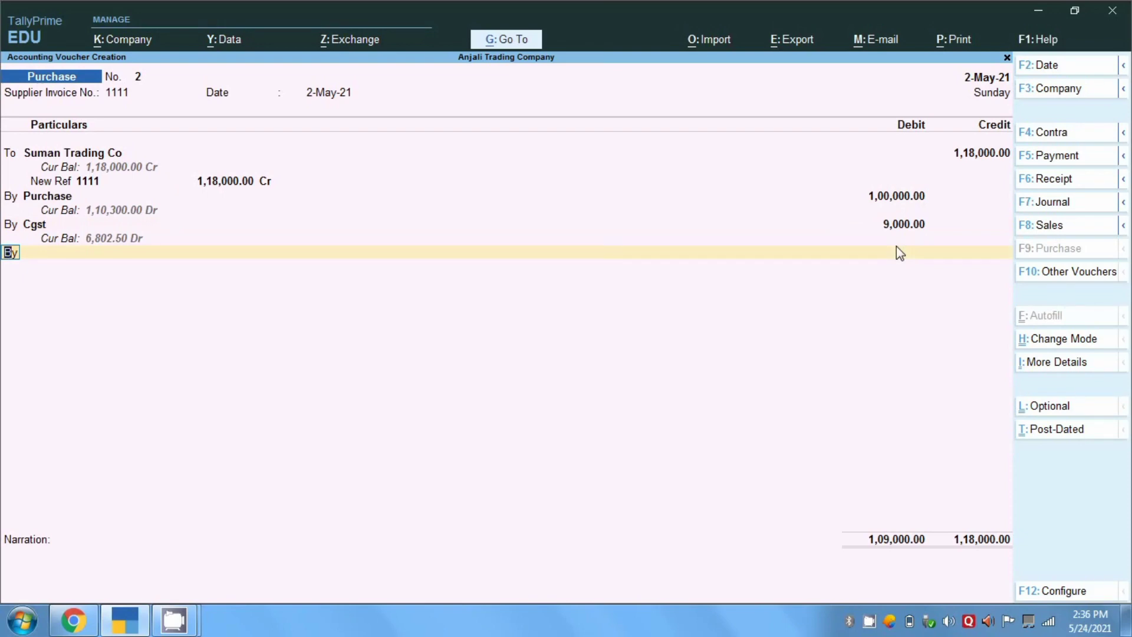
{"action": "key", "text": "Return"}
{"action": "type", "text": "Sg"}
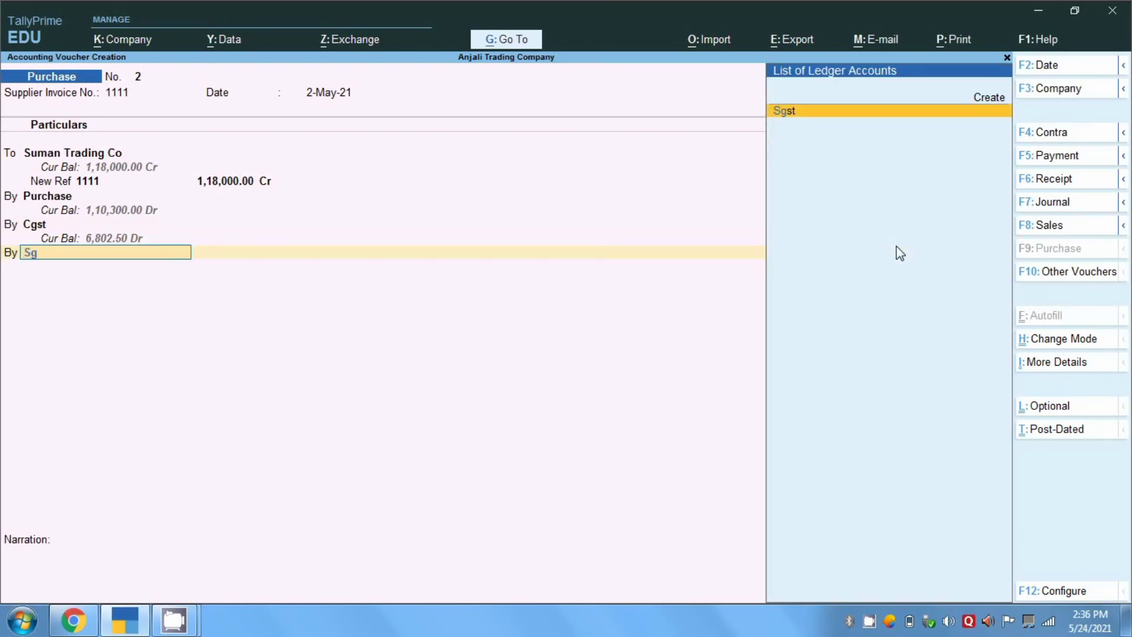
{"action": "key", "text": "Return"}
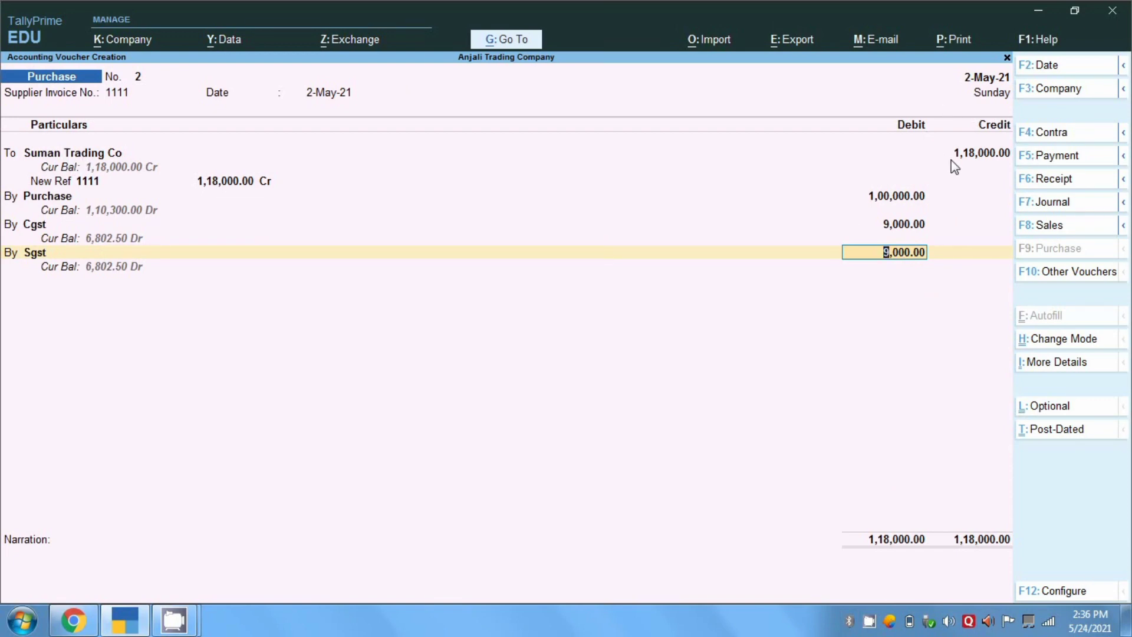
Go back over the Purchase line and the supplier invoice details to recheck the voucher
{"action": "left_click", "coordinate": [38, 201]}
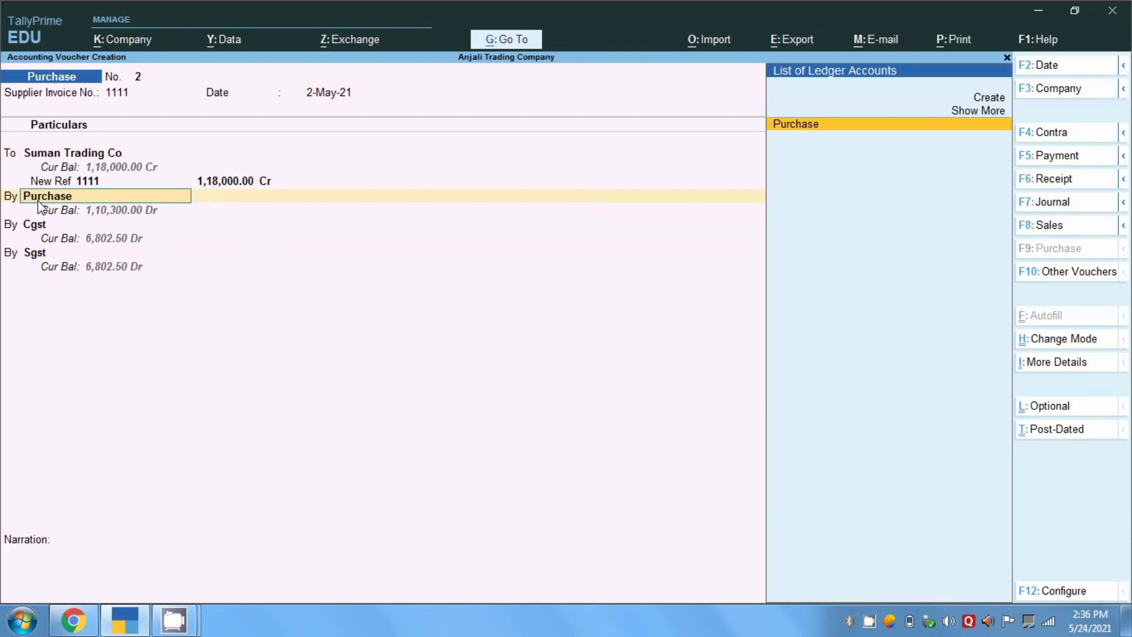
{"action": "key", "text": "Return"}
{"action": "key", "text": "Return"}
{"action": "key", "text": "Return"}
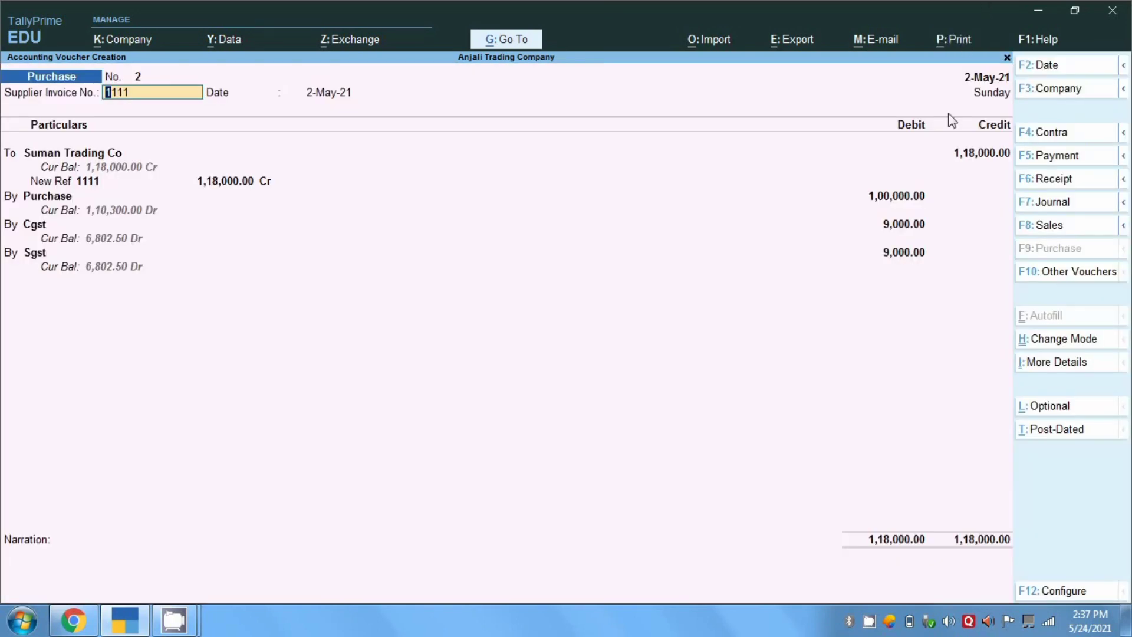
{"action": "left_click", "coordinate": [942, 40]}
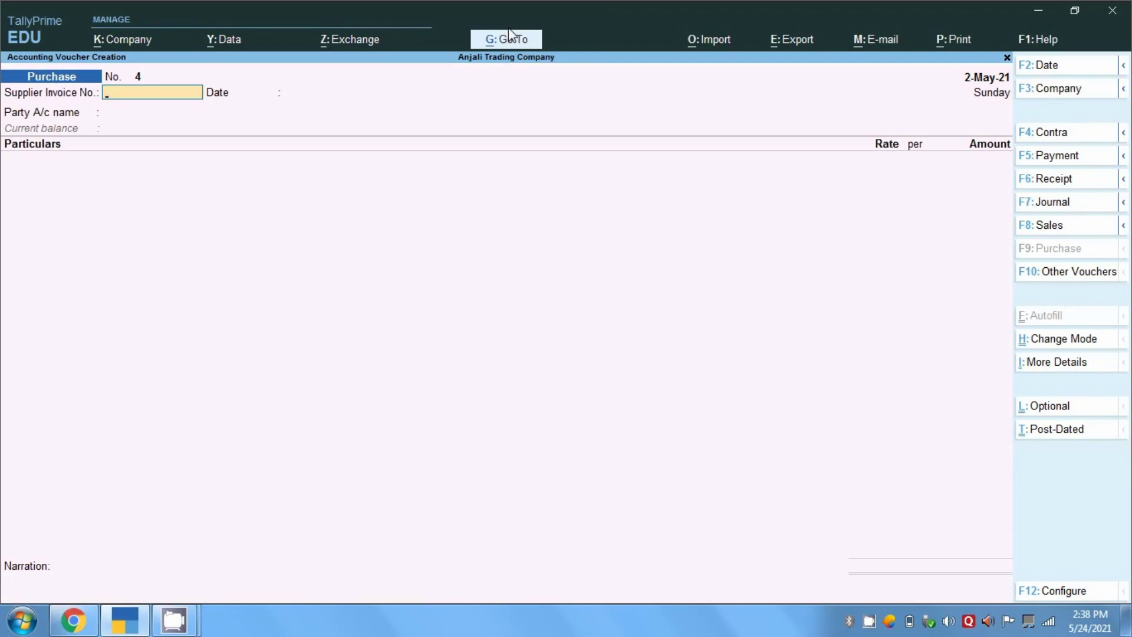
Open the Balance Sheet, expand Current Liabilities and drill down to the Sundry Creditors group summary
{"action": "left_click", "coordinate": [512, 45]}
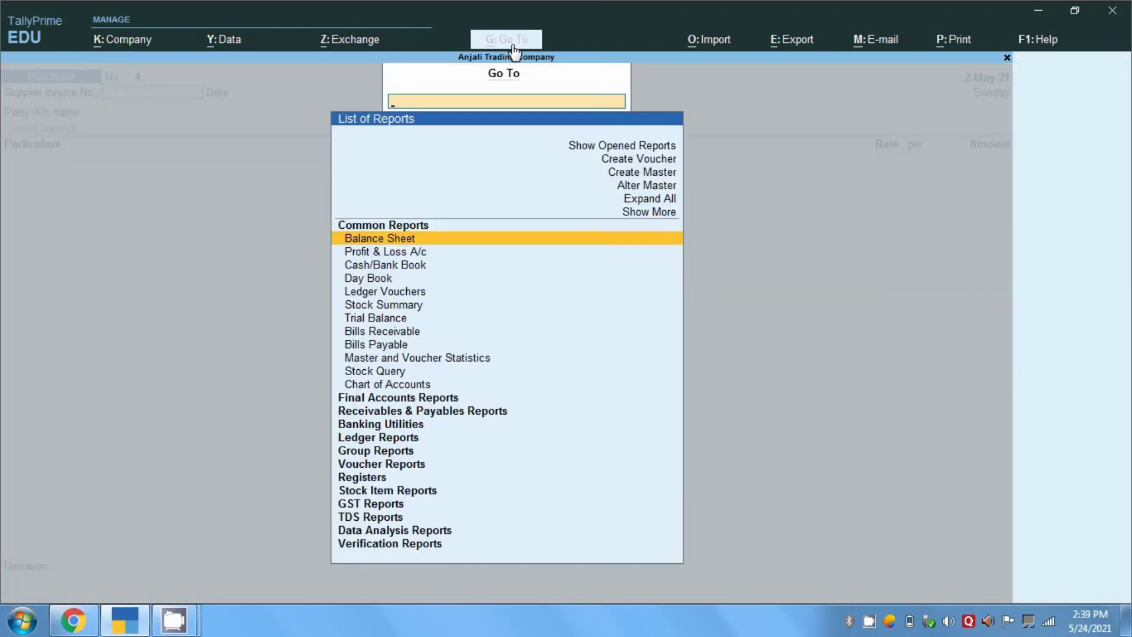
{"action": "key", "text": "Return"}
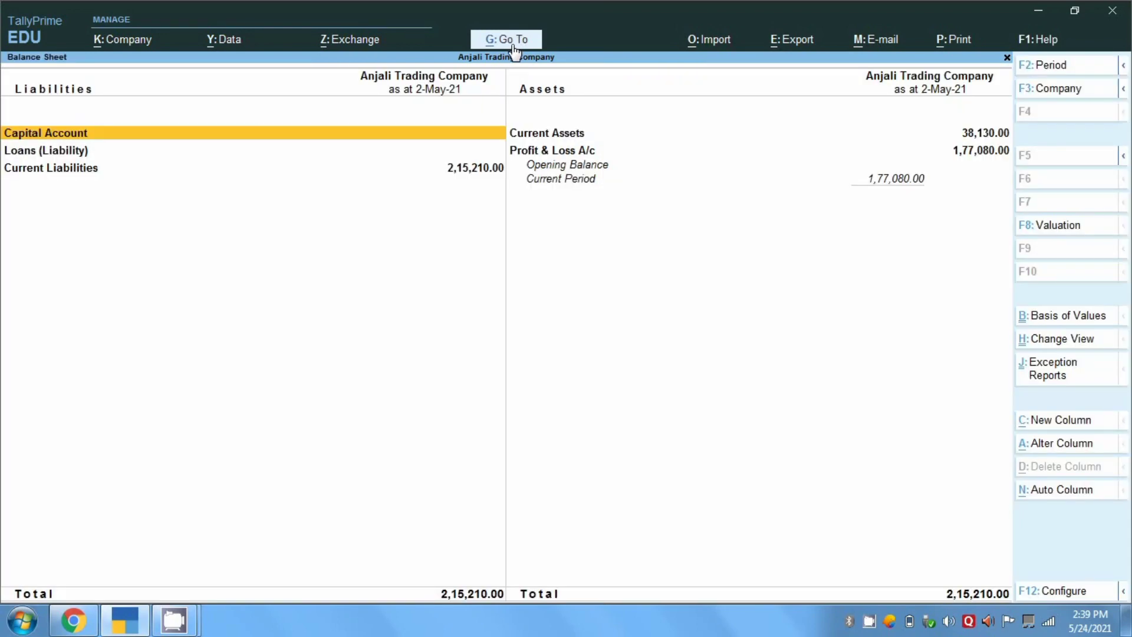
{"action": "key", "text": "Down"}
{"action": "key", "text": "Down"}
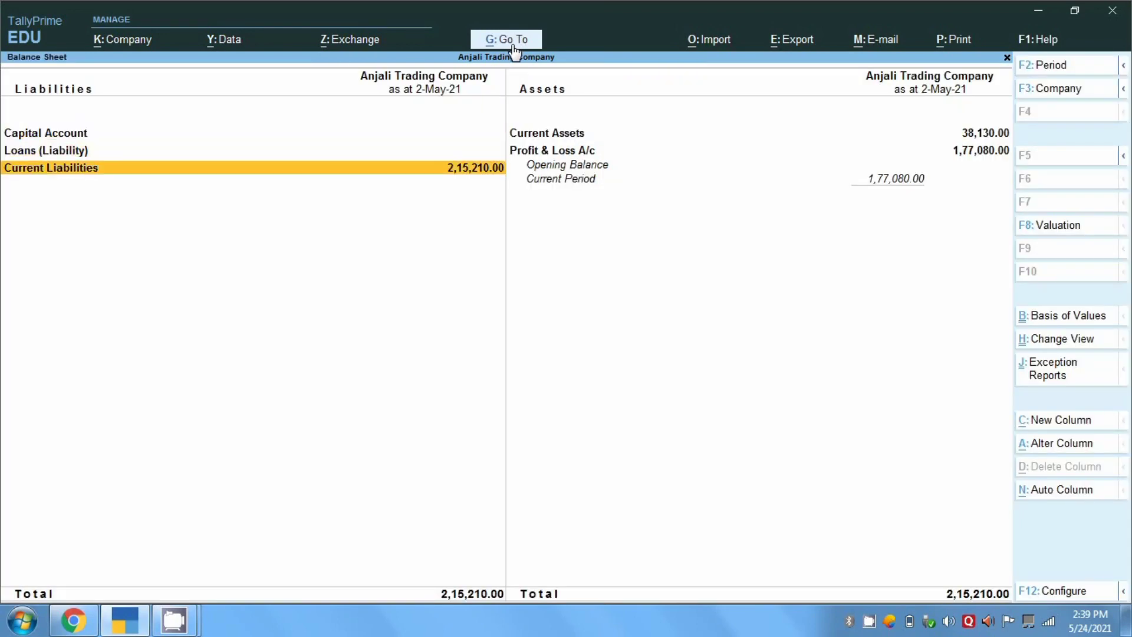
{"action": "key", "text": "shift+Return"}
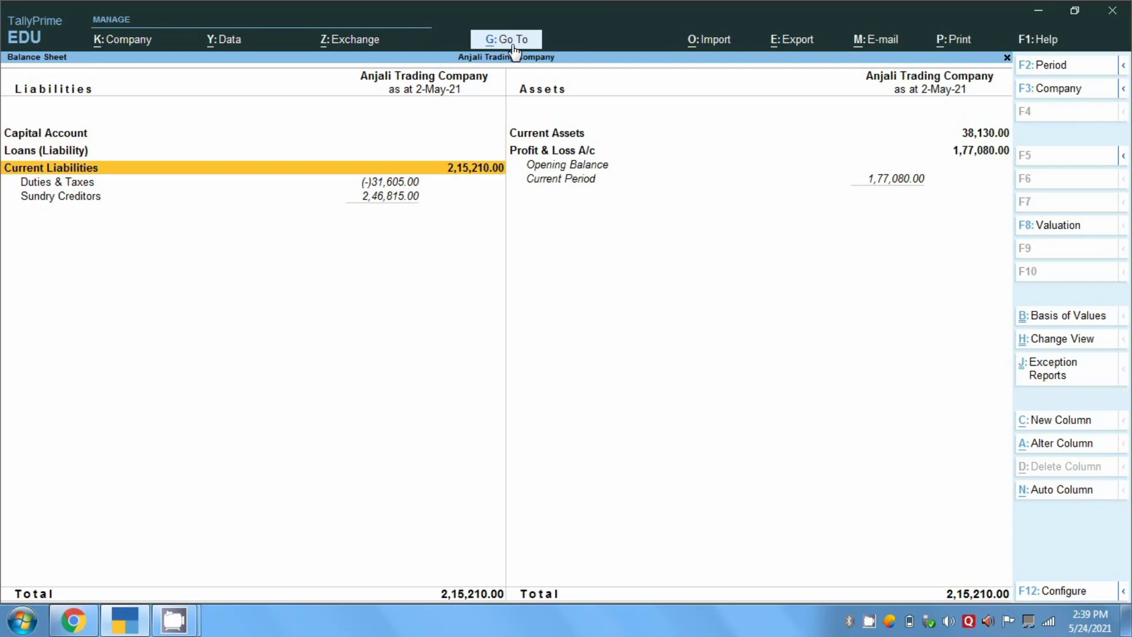
{"action": "key", "text": "Down"}
{"action": "key", "text": "Down"}
{"action": "key", "text": "Return"}
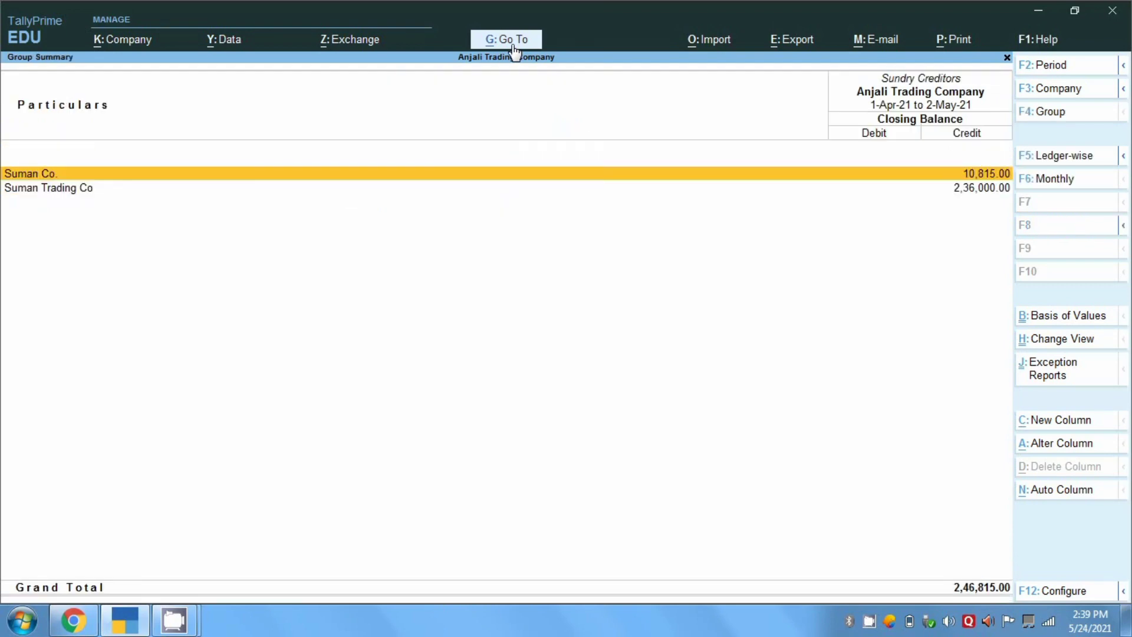
Drill into Suman Trading Co's May ledger vouchers and view purchase voucher No. 3
{"action": "key", "text": "Down"}
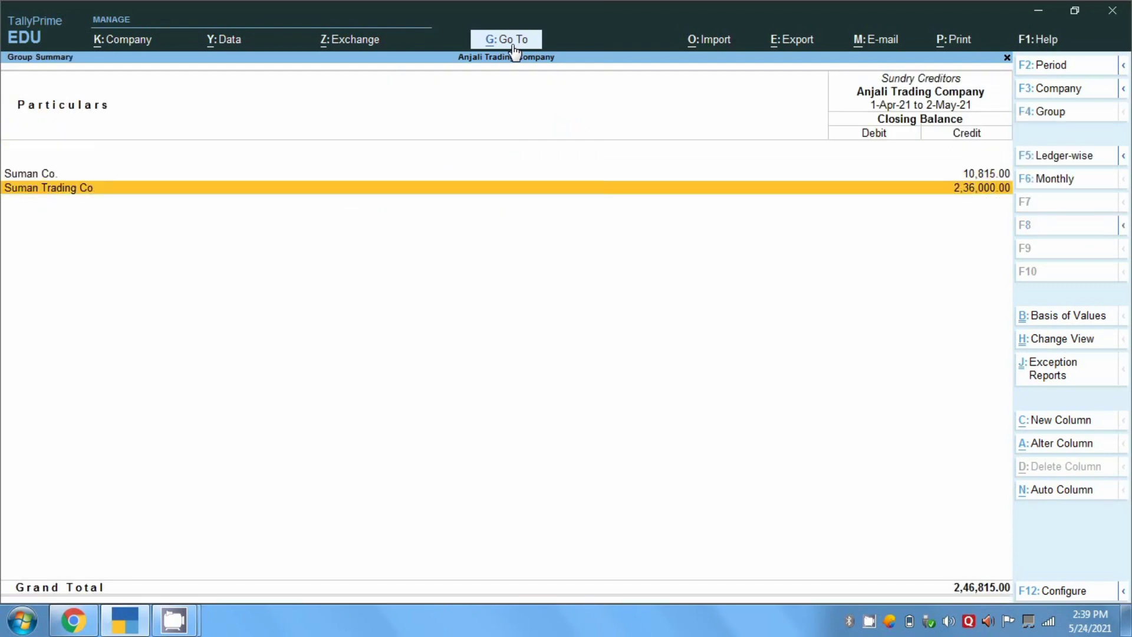
{"action": "key", "text": "Return"}
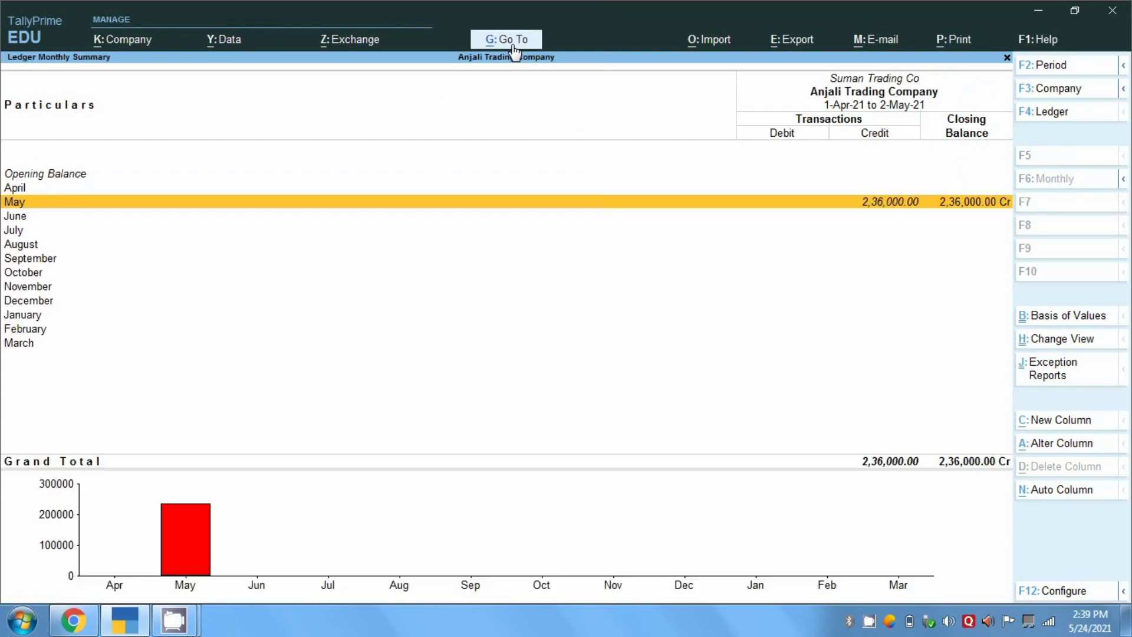
{"action": "key", "text": "Return"}
{"action": "key", "text": "Down"}
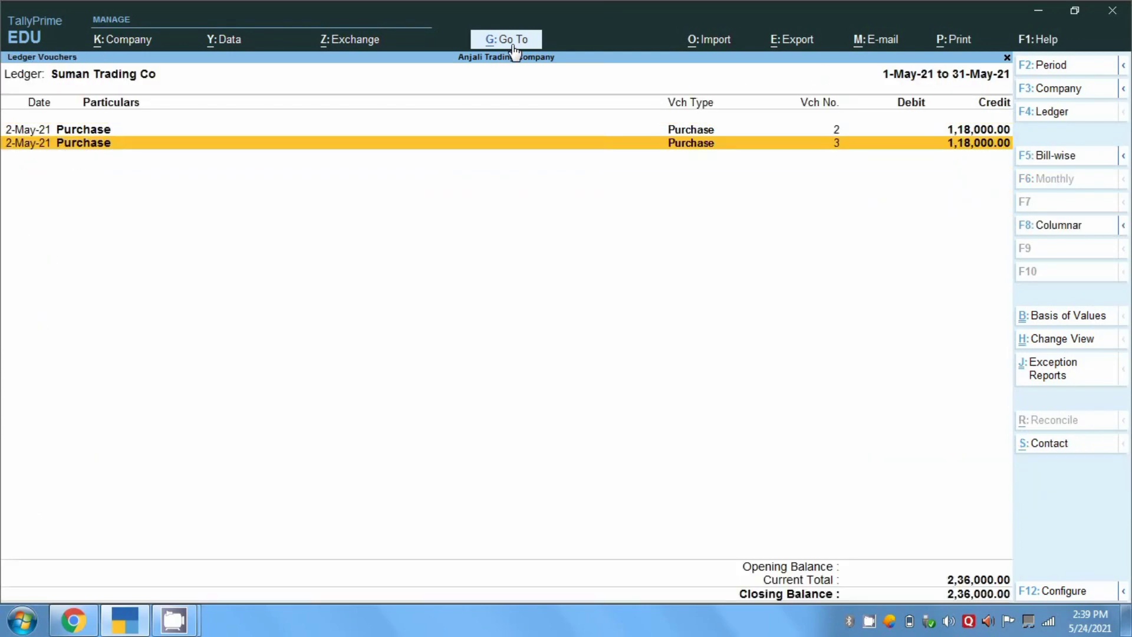
{"action": "key", "text": "Return"}
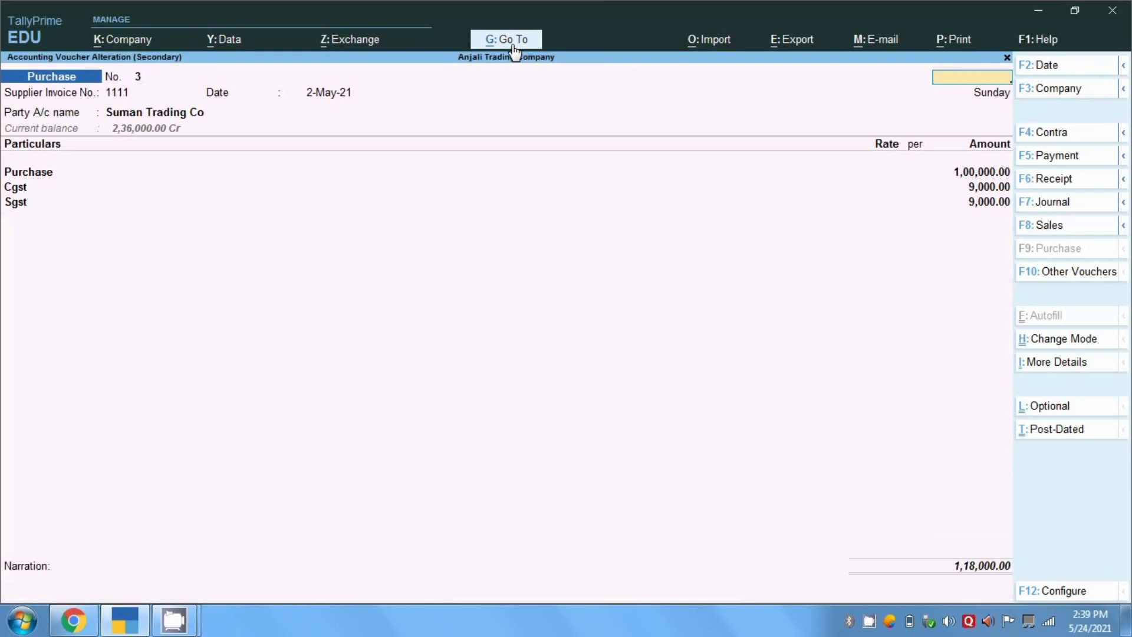
View purchase voucher No. 2 for comparison, leave it unsaved and return to the Sundry Creditors summary
{"action": "key", "text": "Escape"}
{"action": "key", "text": "Up"}
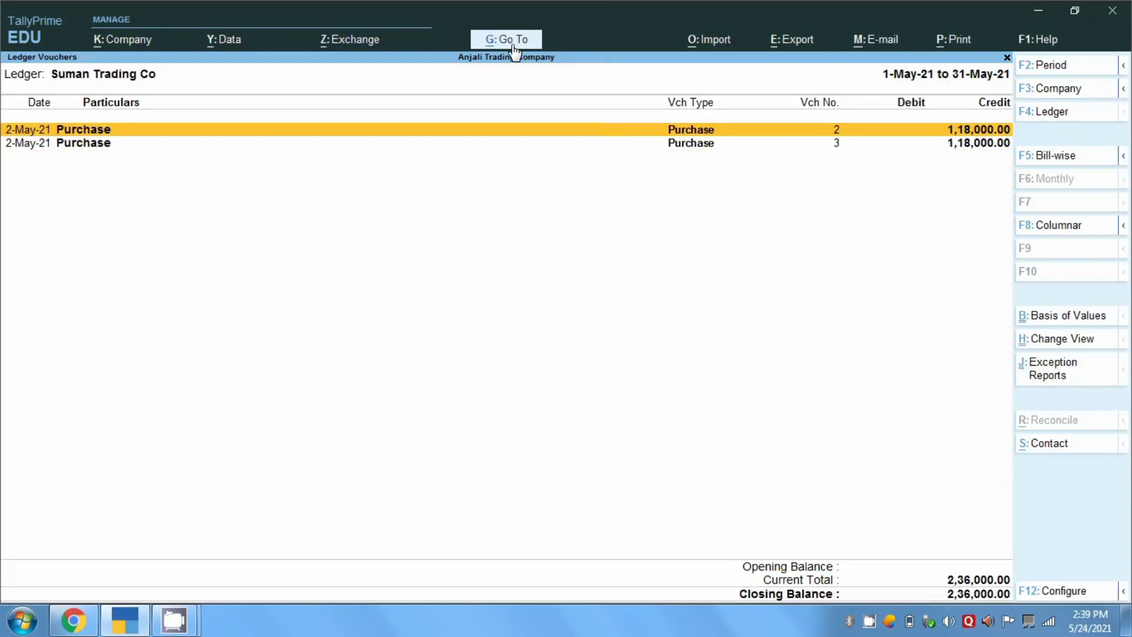
{"action": "key", "text": "Return"}
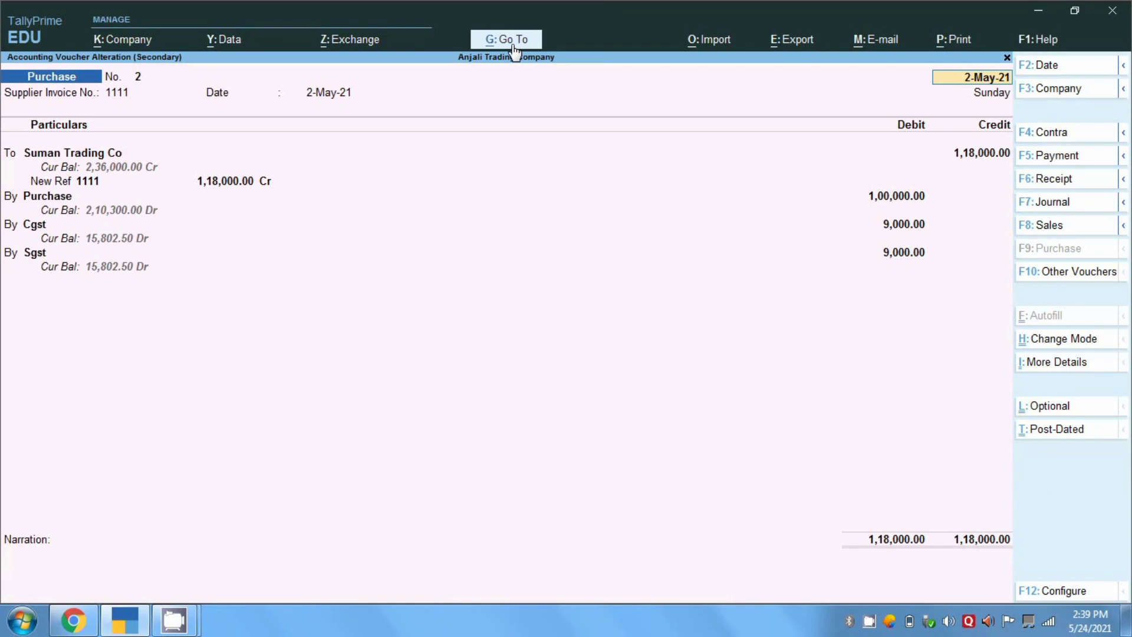
{"action": "key", "text": "BackSpace"}
{"action": "key", "text": "Escape"}
{"action": "key", "text": "y"}
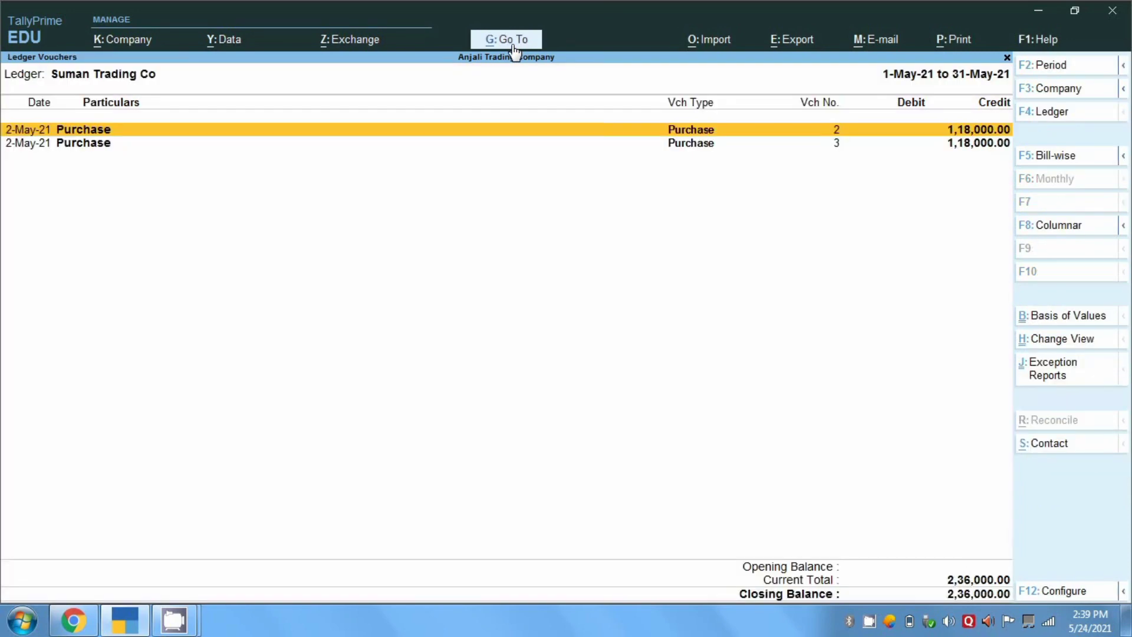
{"action": "key", "text": "Escape"}
{"action": "key", "text": "Escape"}
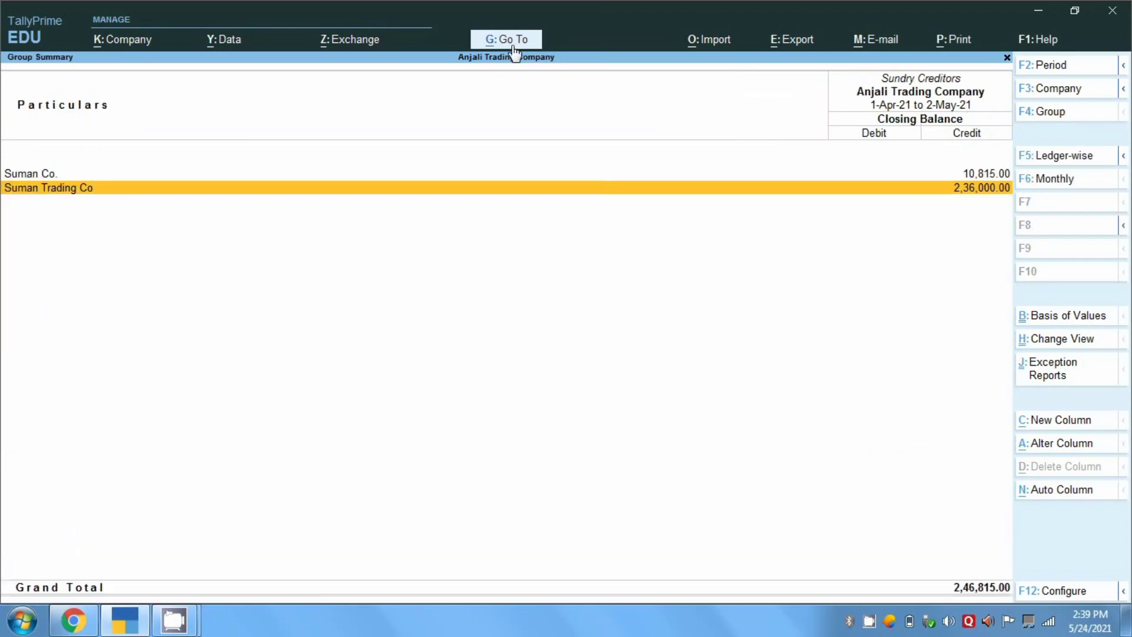
Search the reports for Gst and open the GSTR-2 report
{"action": "left_click", "coordinate": [513, 50]}
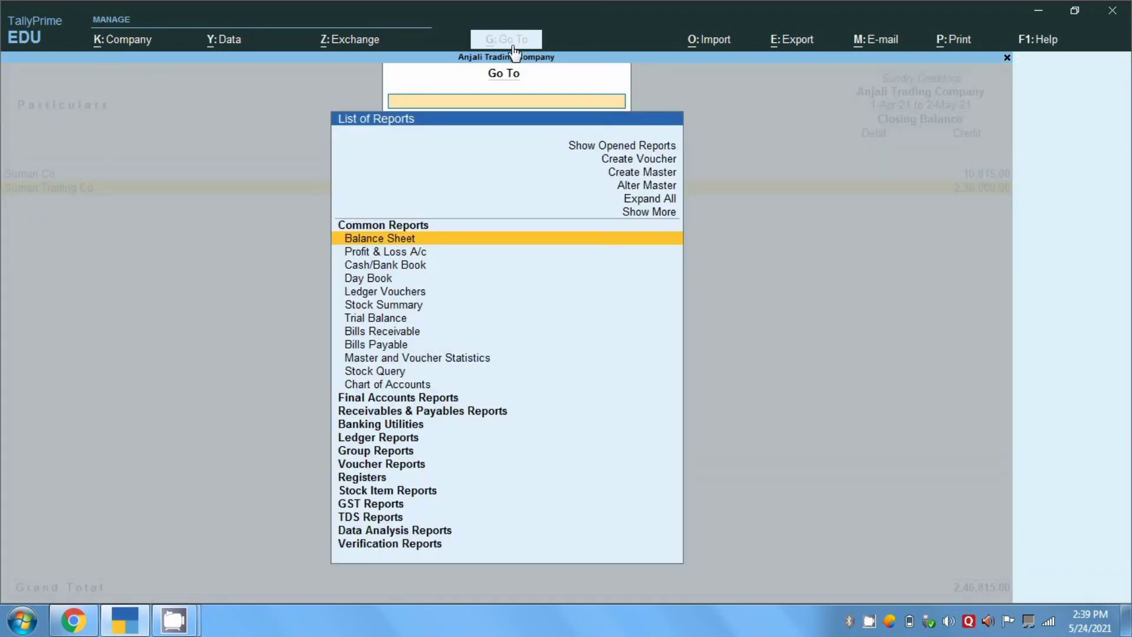
{"action": "type", "text": "Gst"}
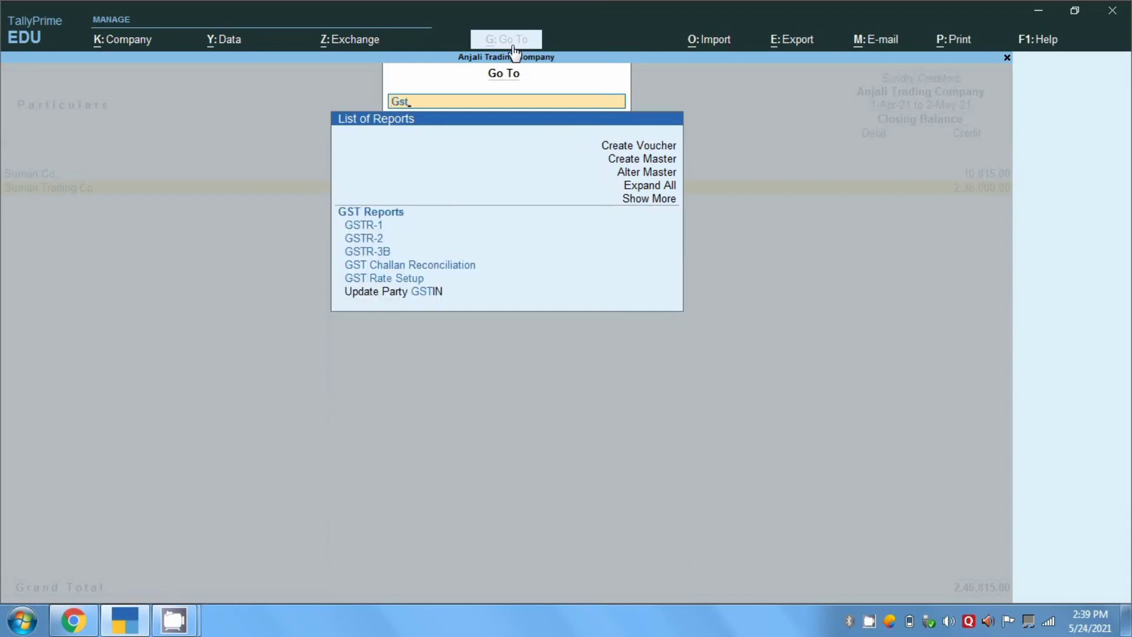
{"action": "key", "text": "Down"}
{"action": "key", "text": "Down"}
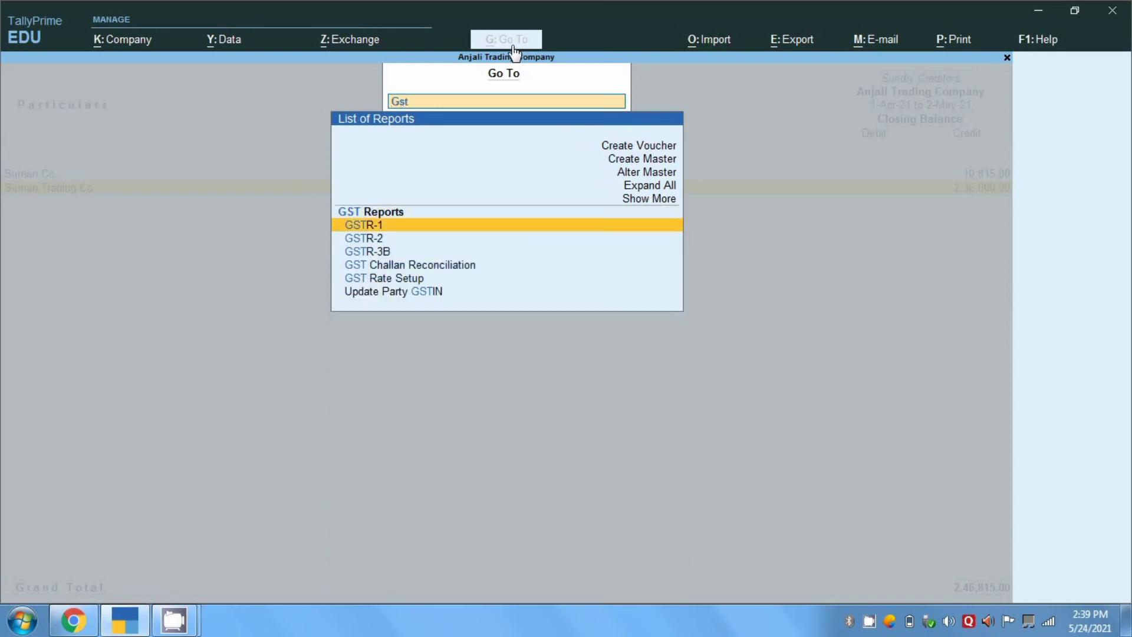
{"action": "key", "text": "Return"}
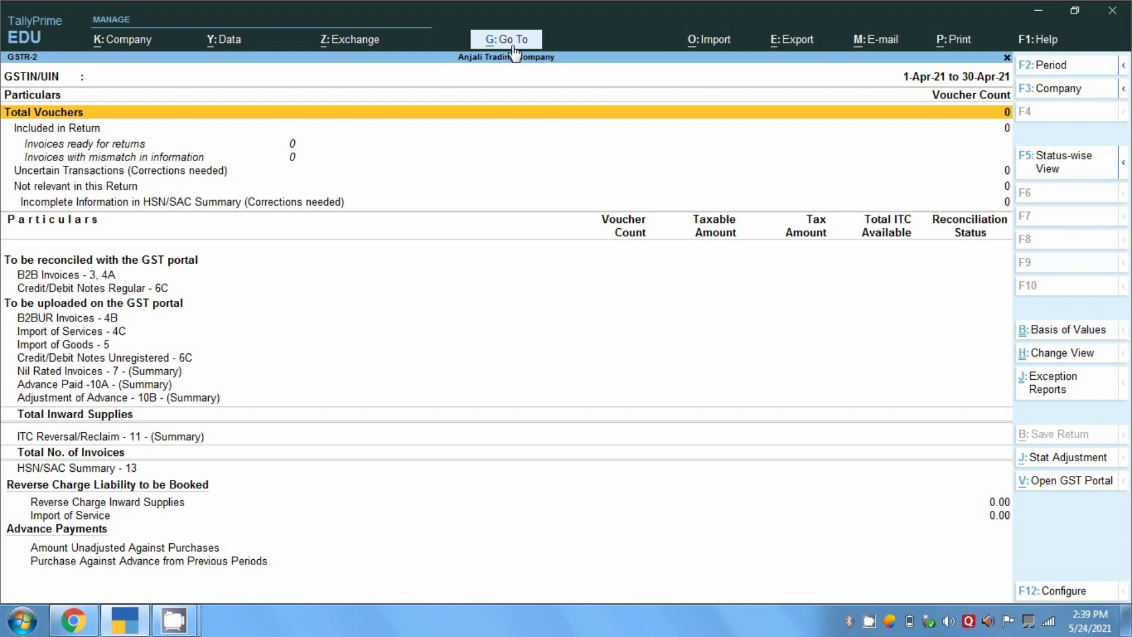
Set the GSTR-2 report period to 1-May-21 to 2-May-21
{"action": "key", "text": "alt+F2"}
{"action": "type", "text": "1"}
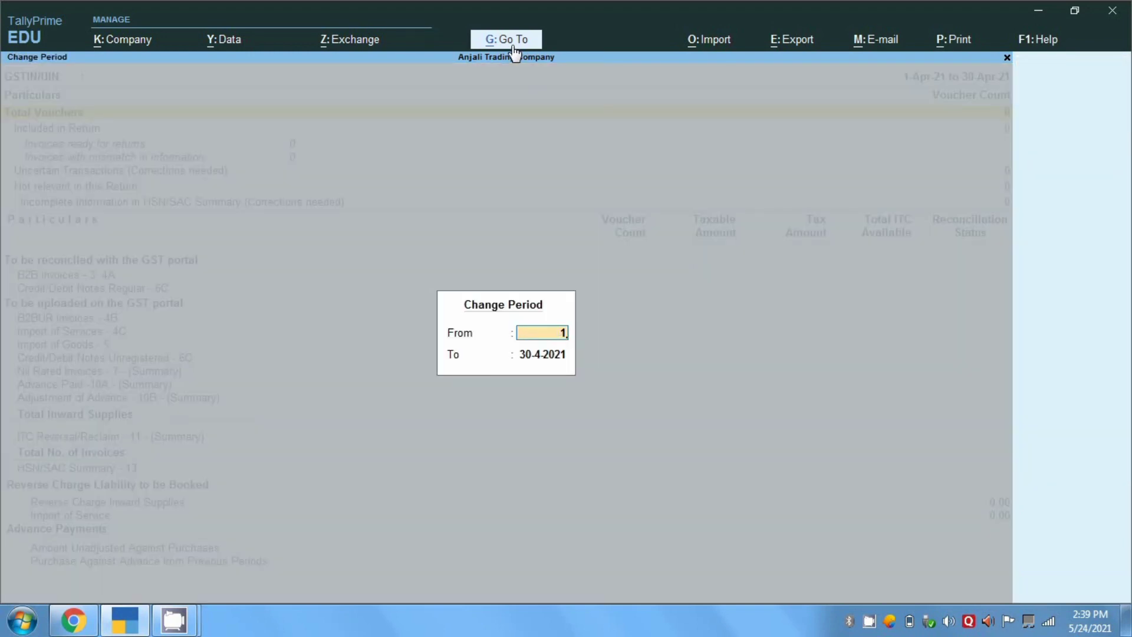
{"action": "type", "text": ".5"}
{"action": "key", "text": "Return"}
{"action": "type", "text": "2021"}
{"action": "key", "text": "Return"}
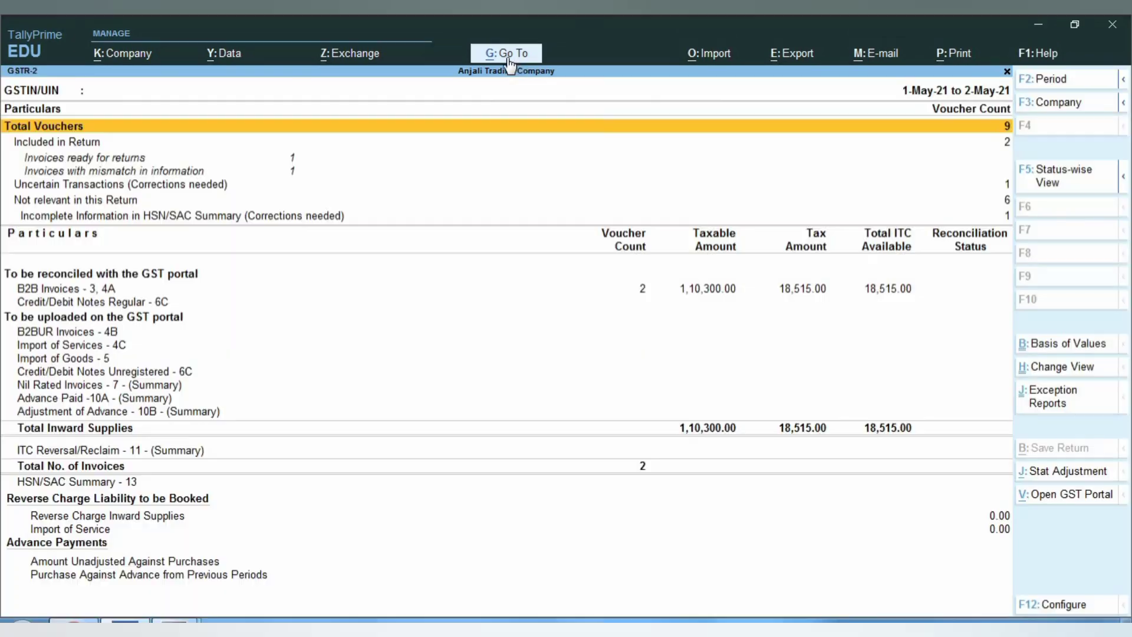
Open the B2B Invoices - 3, 4A details in GSTR-2 and examine the Suman Trading Co entry
{"action": "key", "text": "Down"}
{"action": "key", "text": "Down"}
{"action": "key", "text": "Down"}
{"action": "key", "text": "Down"}
{"action": "key", "text": "Down"}
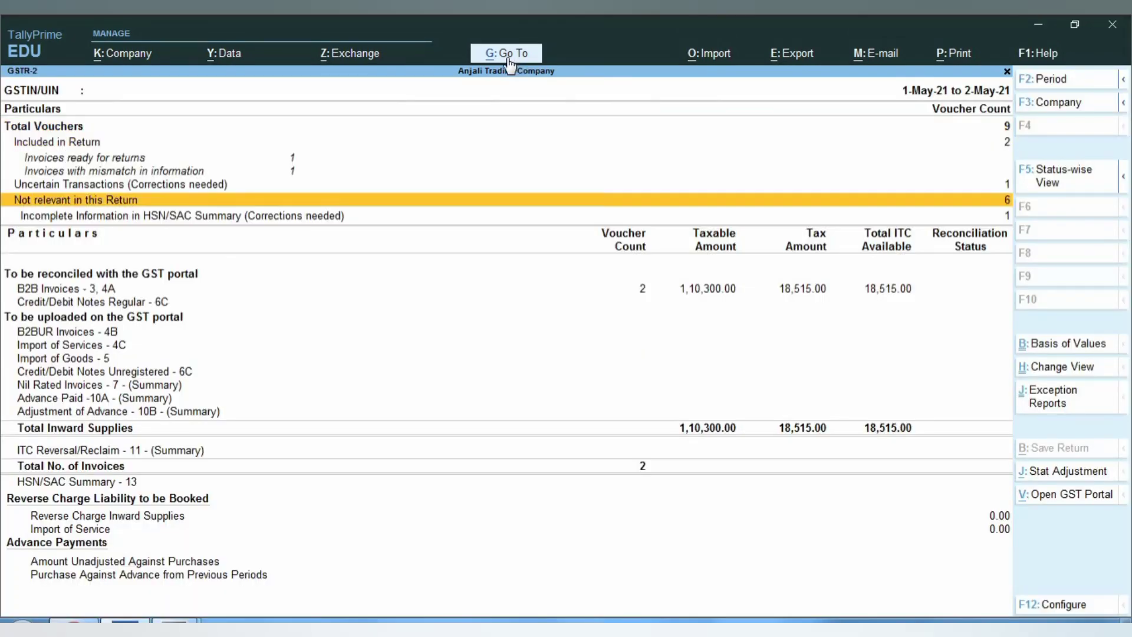
{"action": "key", "text": "Up"}
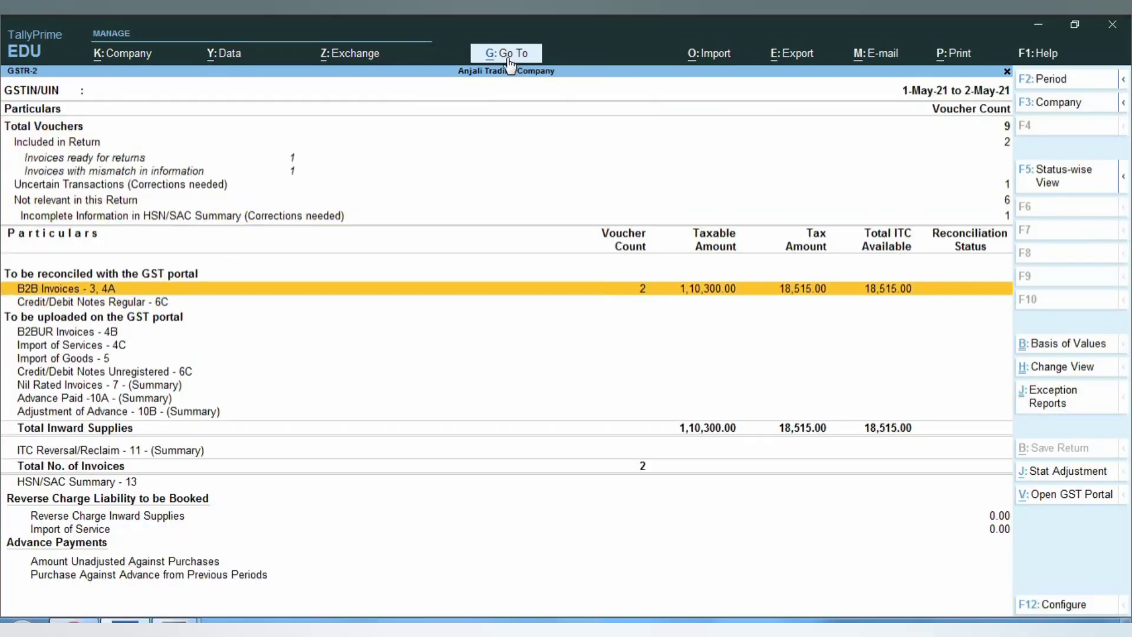
{"action": "key", "text": "Return"}
{"action": "key", "text": "space"}
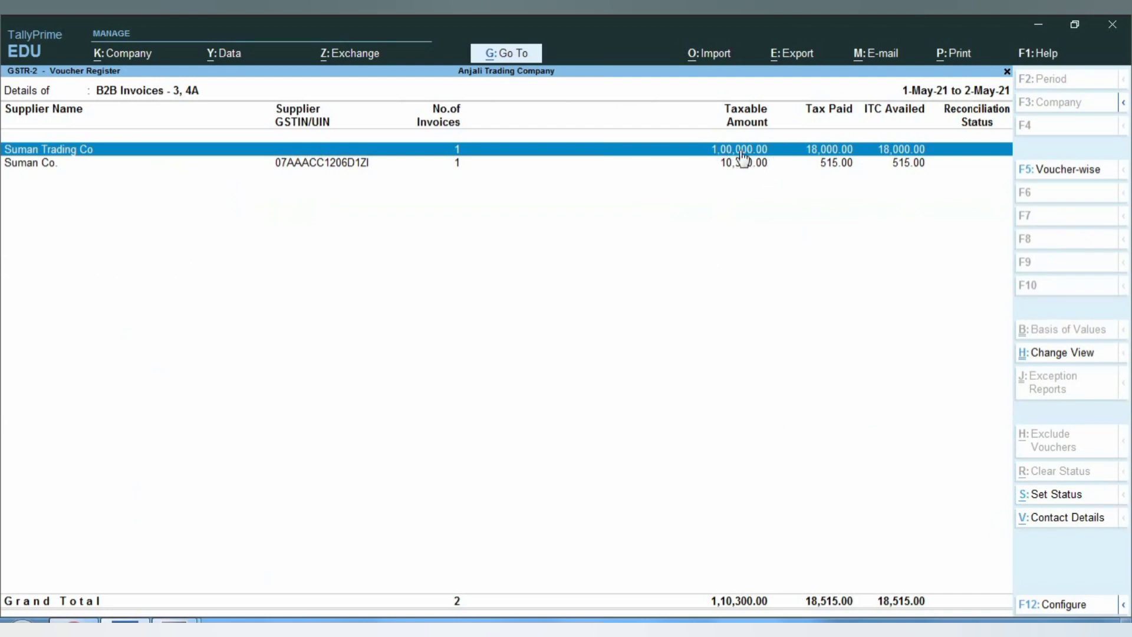
{"action": "key", "text": "space"}
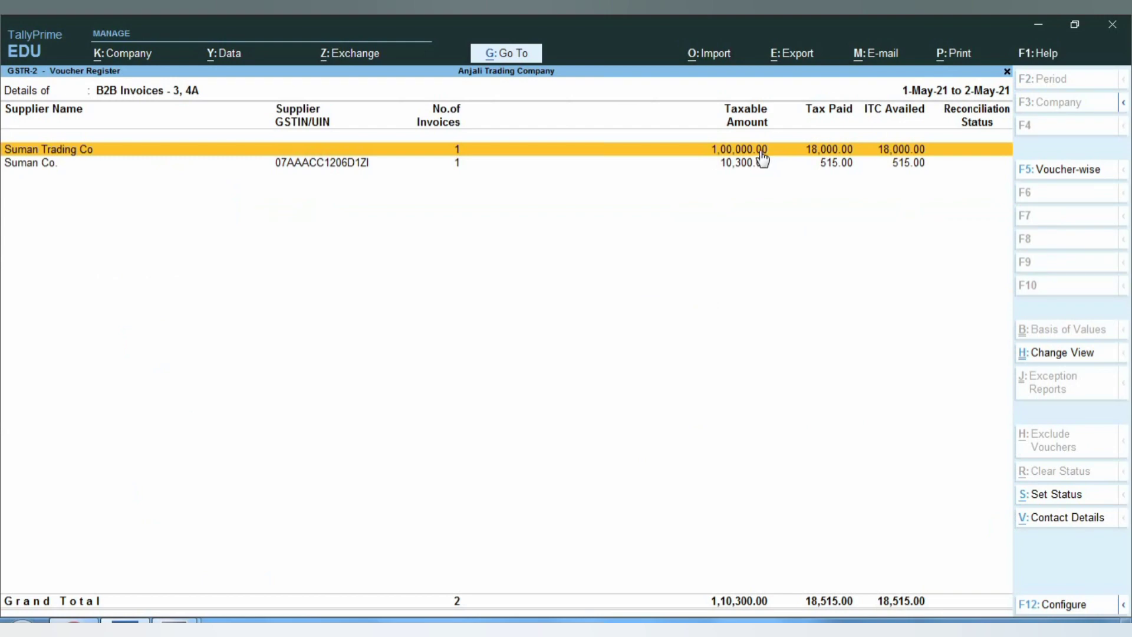
{"action": "right_click", "coordinate": [865, 631]}
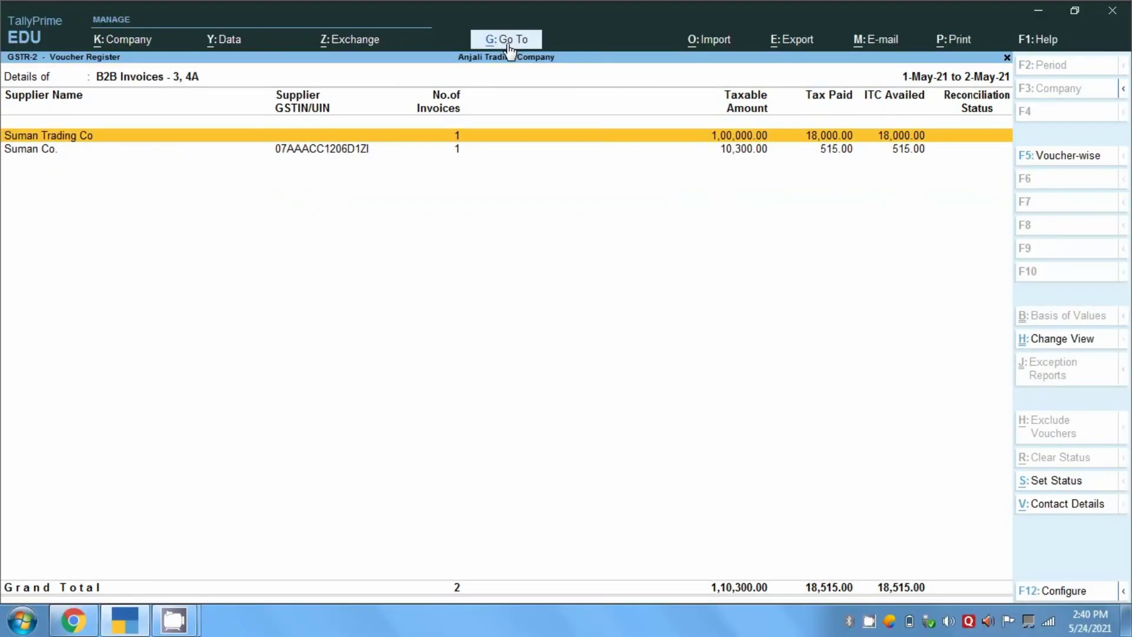
{"action": "key", "text": "space"}
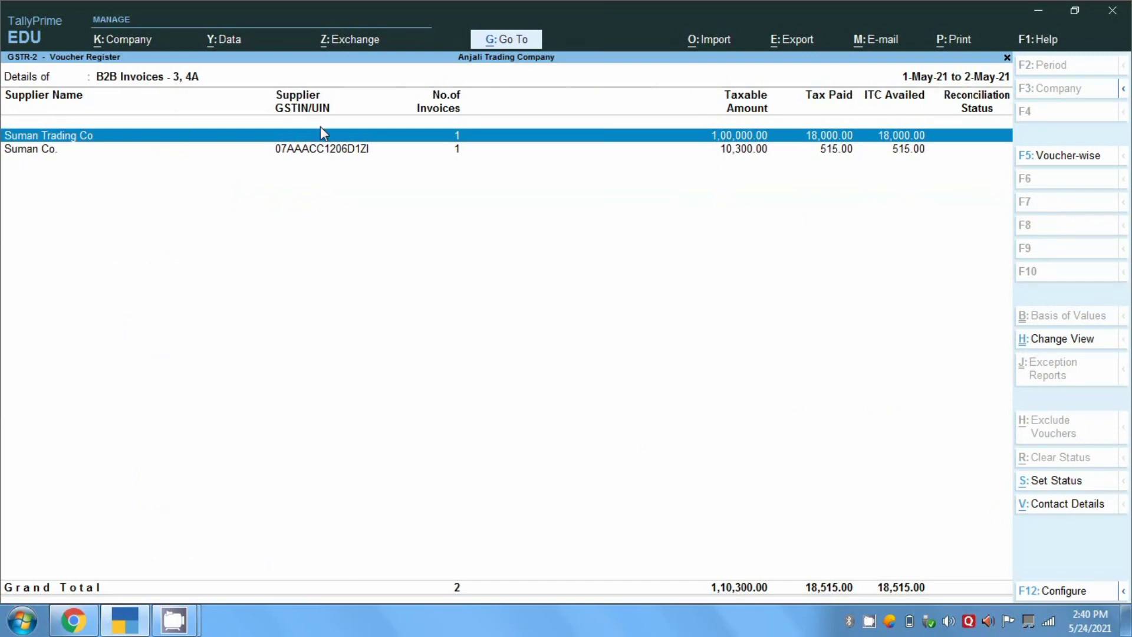
{"action": "left_click", "coordinate": [765, 140]}
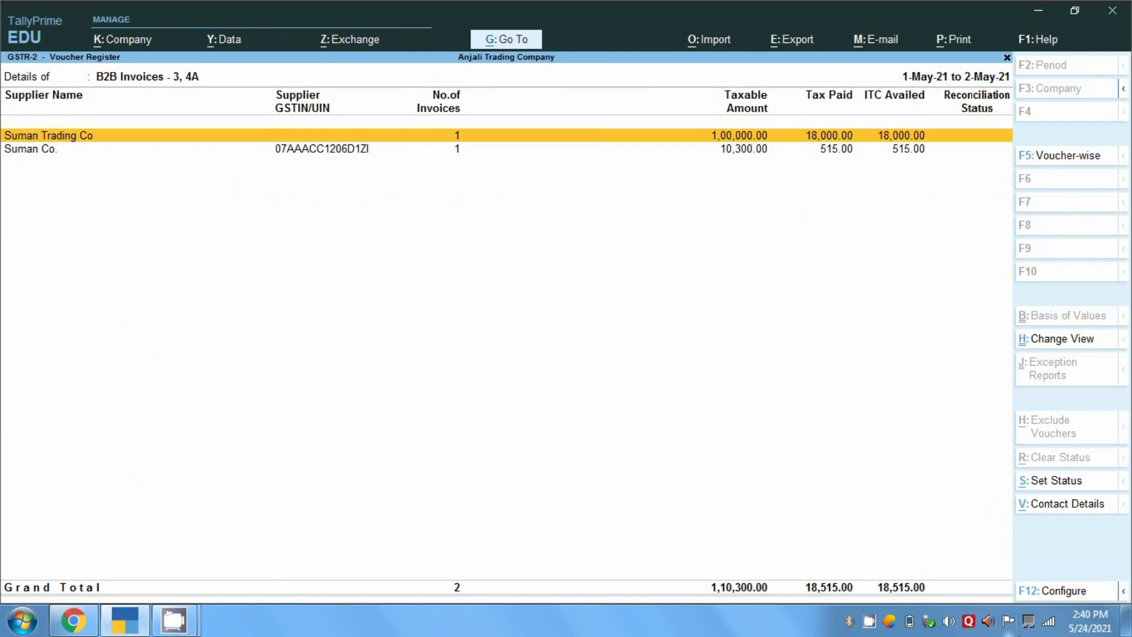
{"action": "right_click", "coordinate": [868, 622]}
{"action": "left_click", "coordinate": [901, 579]}
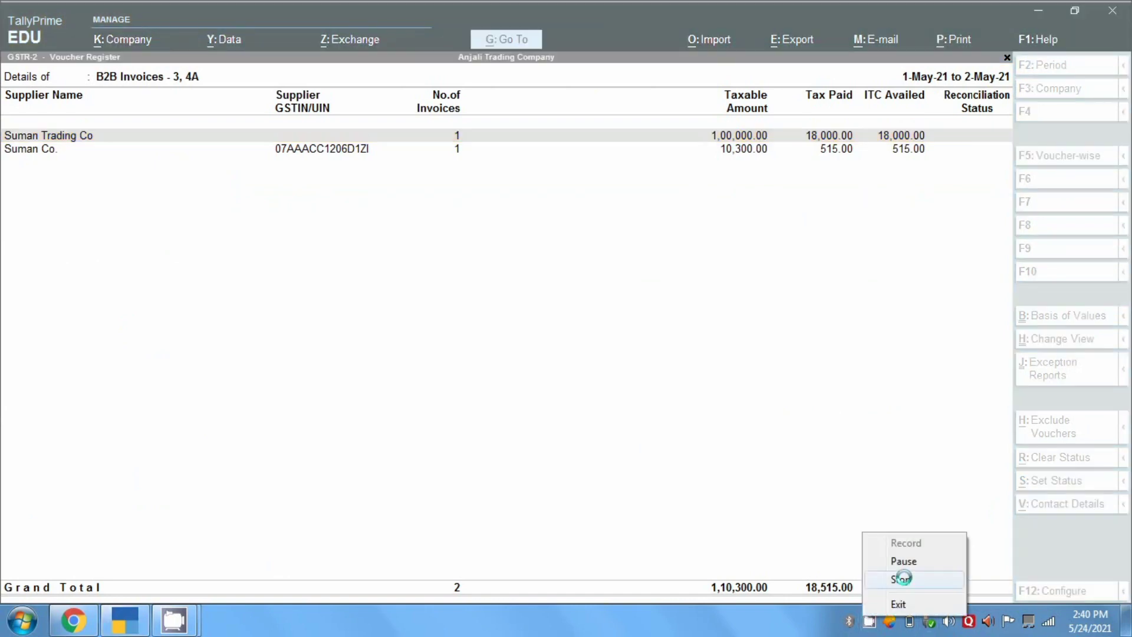